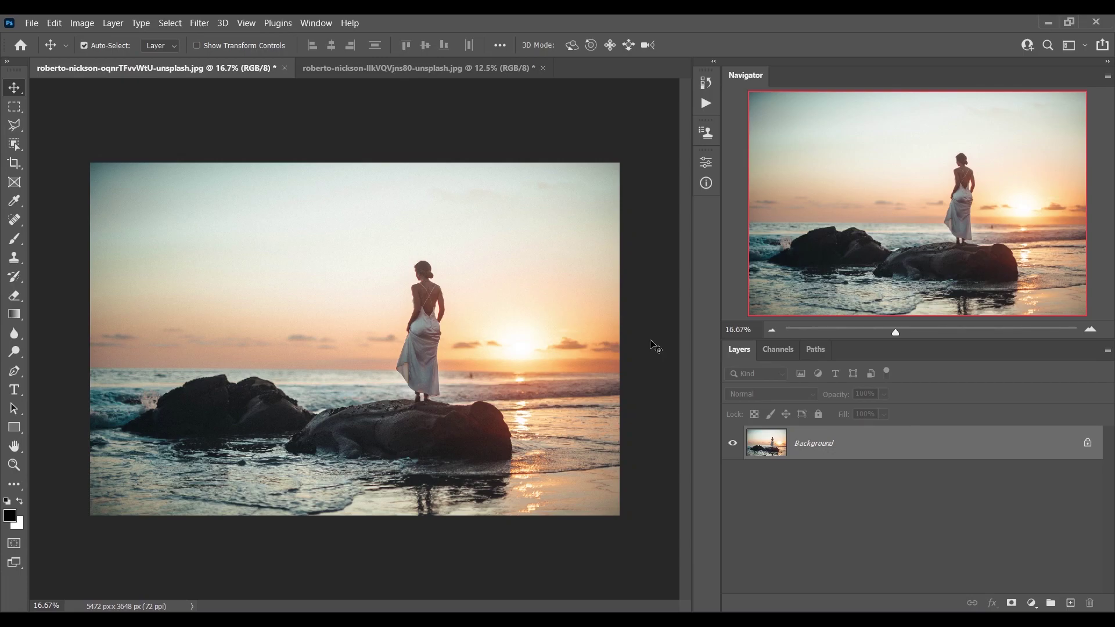
- Load the Cinematic color grading .ATN file into the Actions panel with Load Actions
{"action": "left_click", "coordinate": [706, 105]}
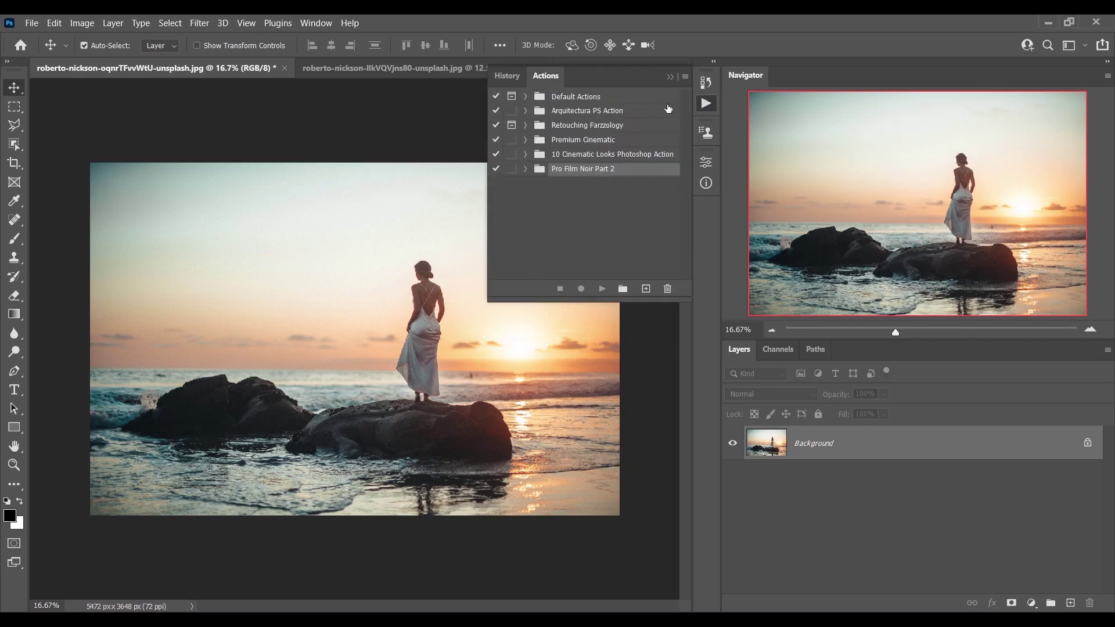
{"action": "left_click", "coordinate": [310, 24]}
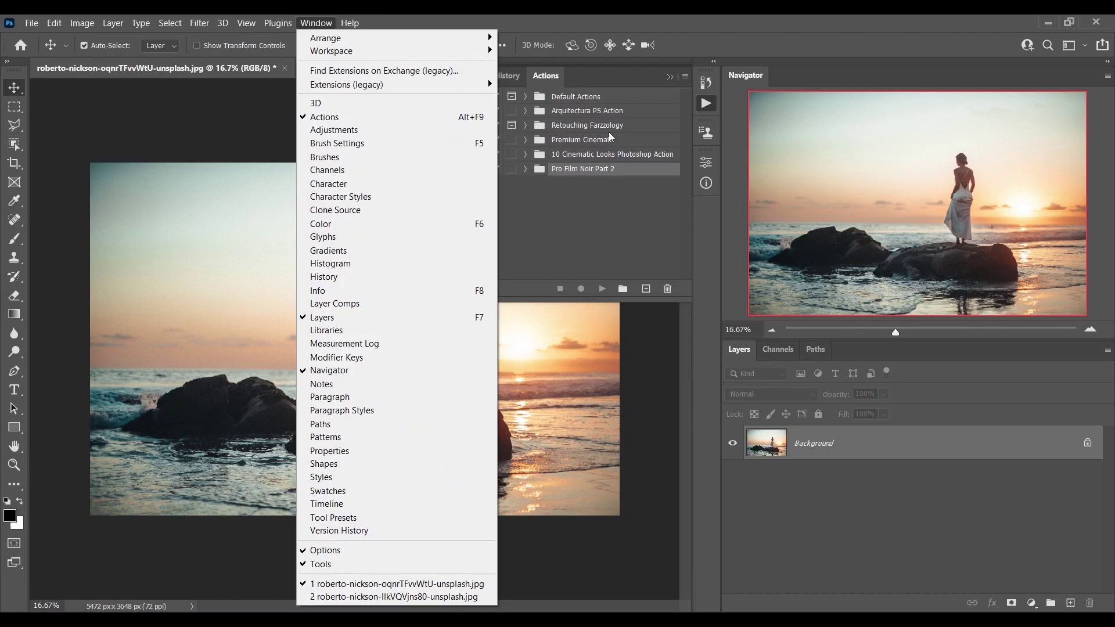
{"action": "left_click", "coordinate": [594, 234]}
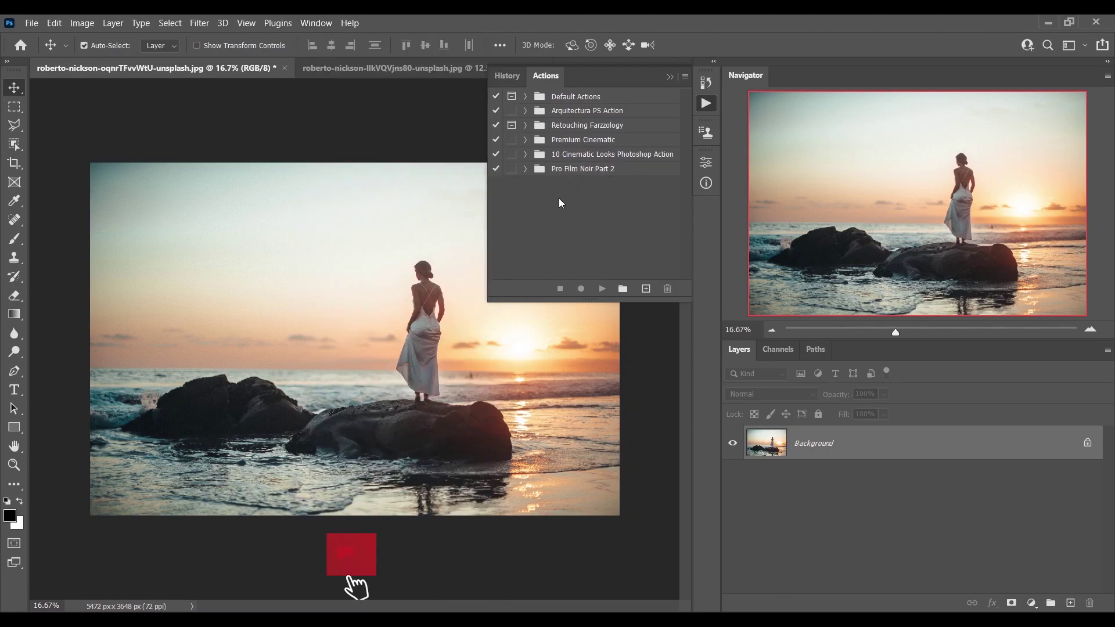
{"action": "left_click", "coordinate": [686, 77]}
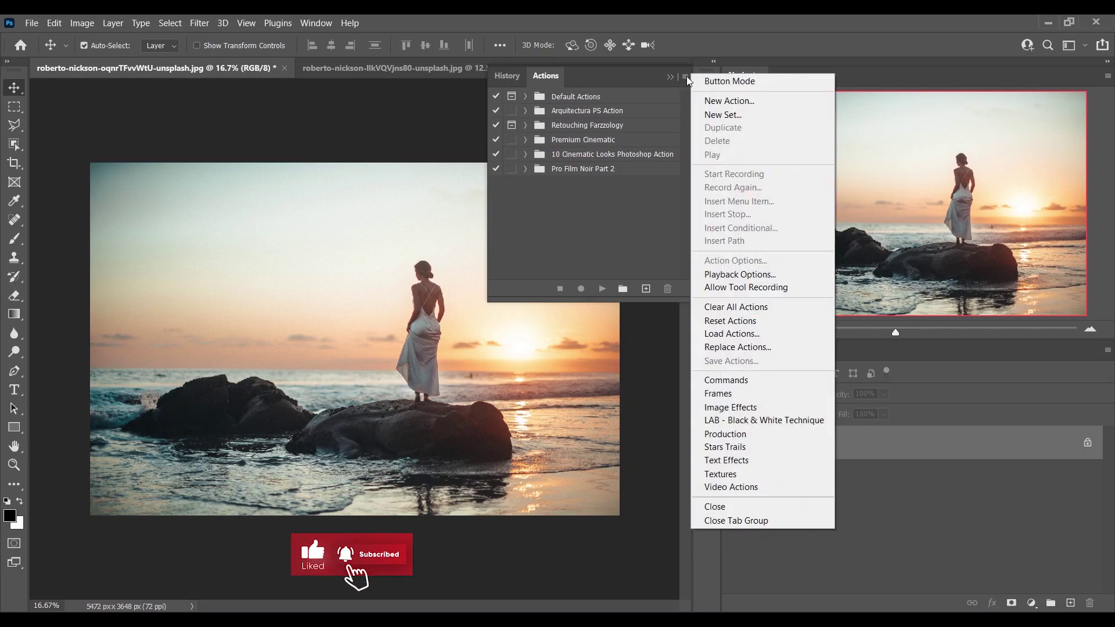
{"action": "left_click", "coordinate": [724, 335]}
{"action": "left_click", "coordinate": [195, 152]}
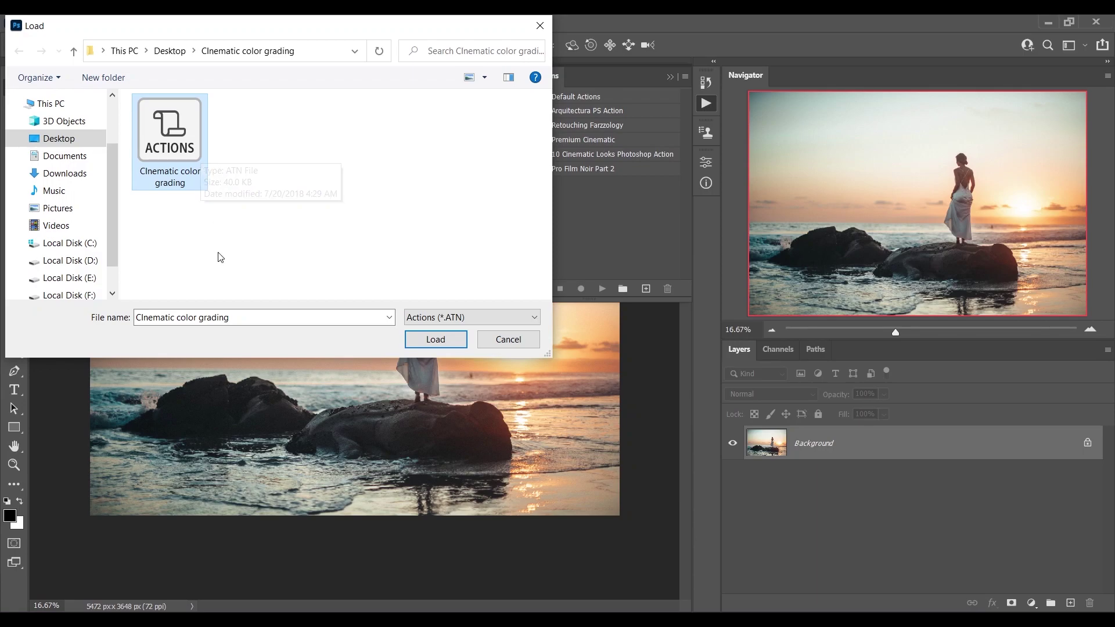
{"action": "left_click", "coordinate": [439, 344]}
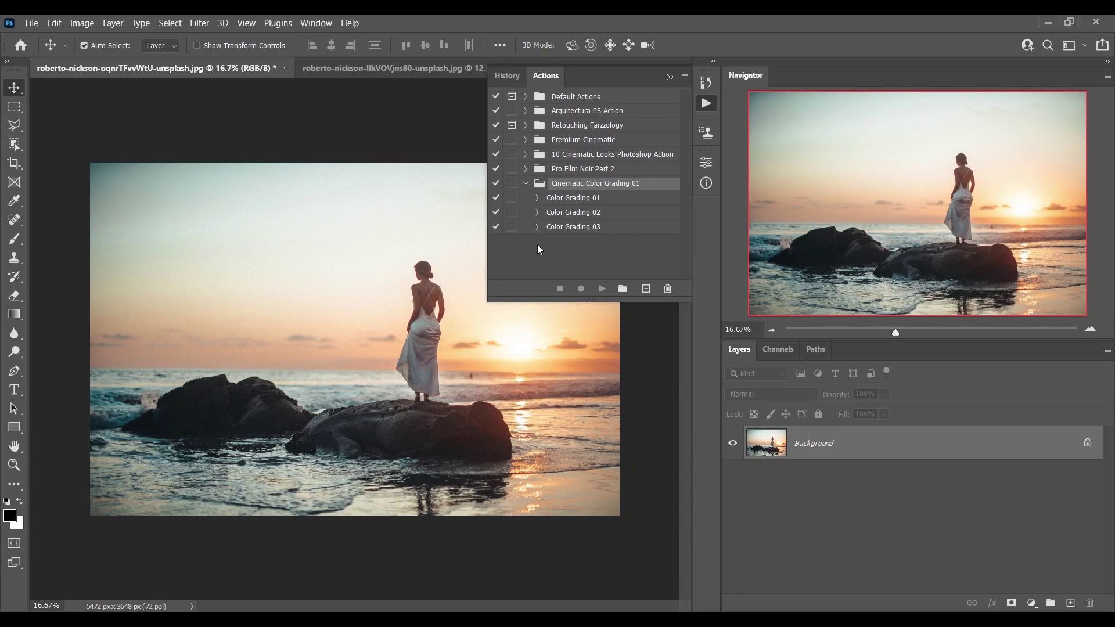
- Play Color Grading 01 from the Cinematic Color Grading 01 set on the beach photo
{"action": "left_click", "coordinate": [601, 201]}
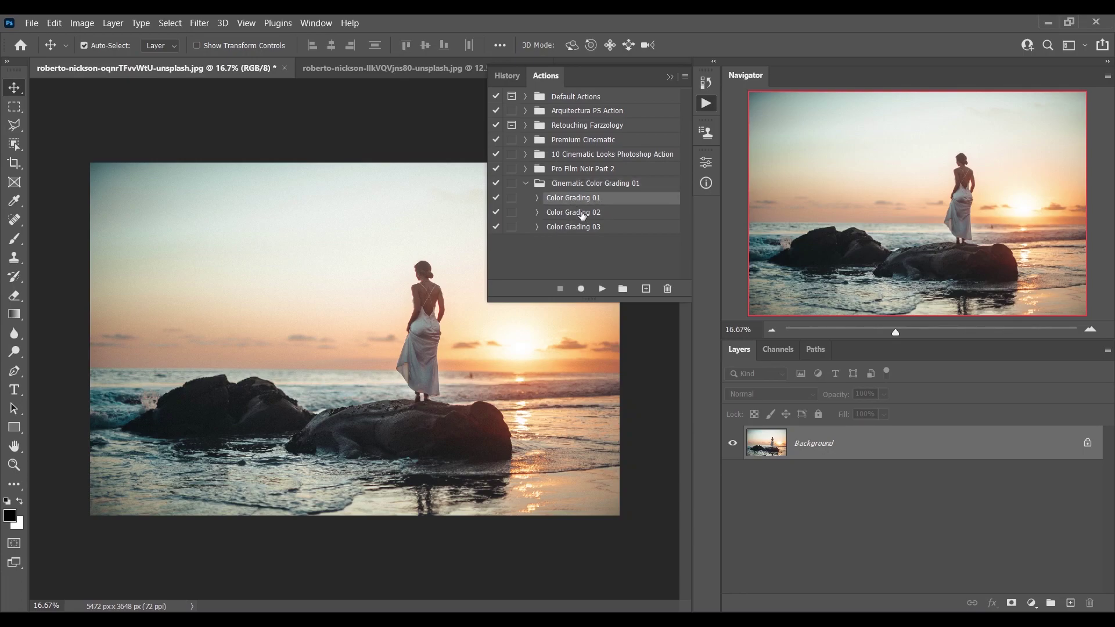
{"action": "left_click", "coordinate": [608, 290]}
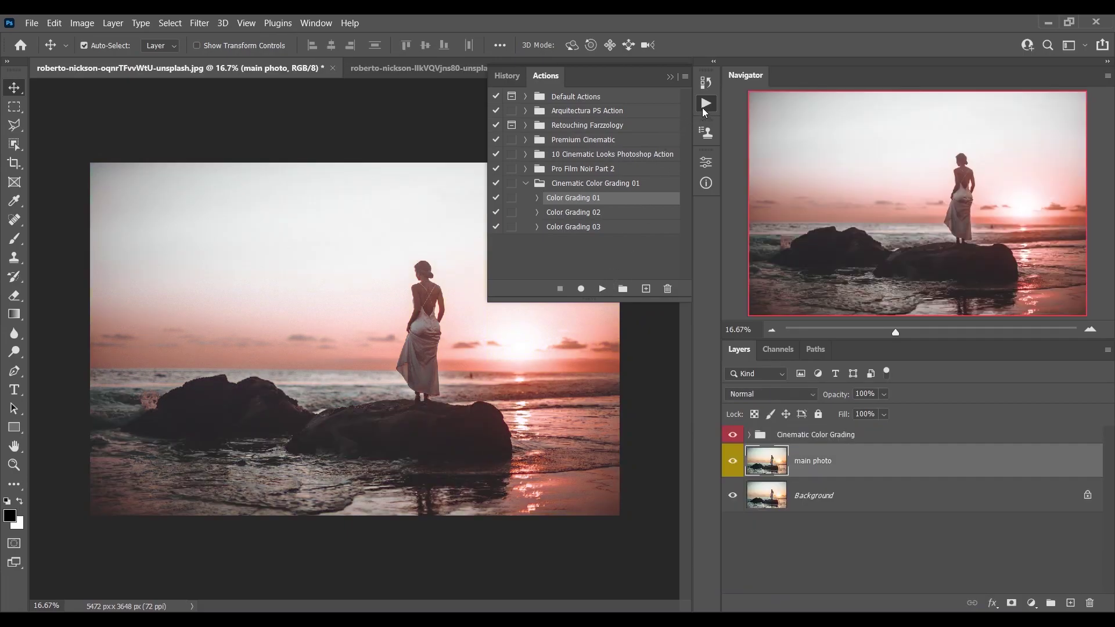
- Toggle the Cinematic Color Grading group on and off, zoomed in and fitted, to compare with the original
{"action": "left_click", "coordinate": [704, 108]}
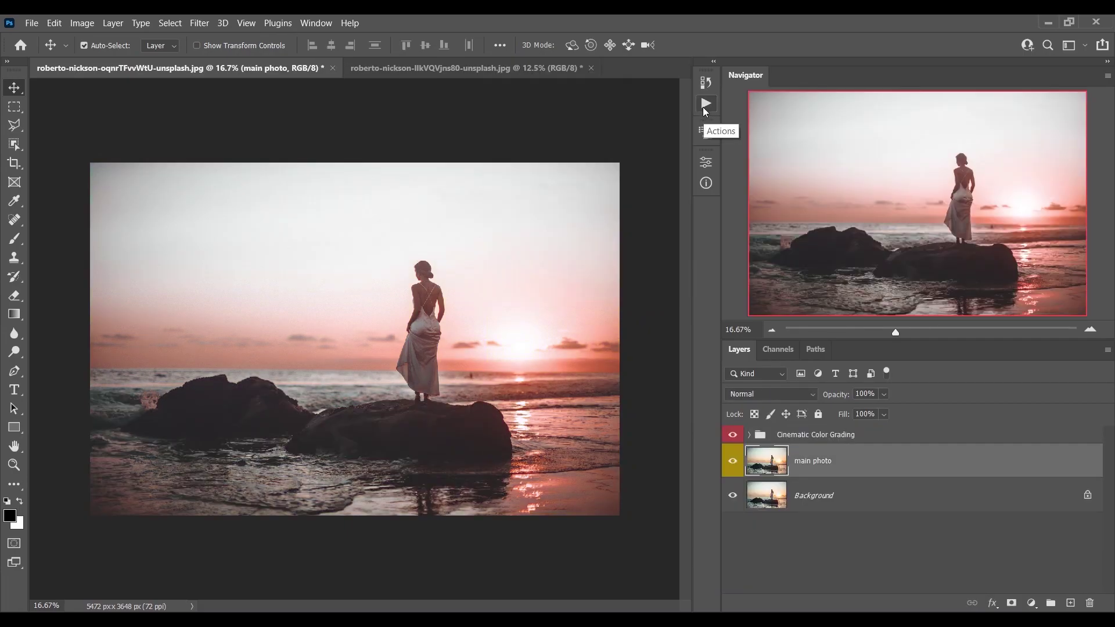
{"action": "left_click", "coordinate": [735, 435]}
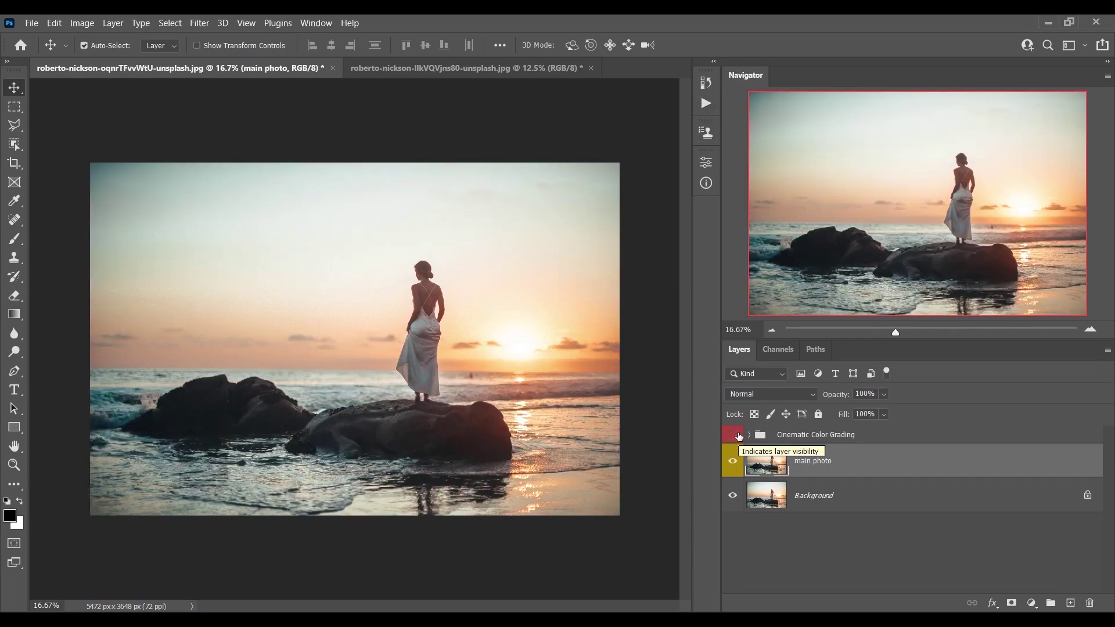
{"action": "left_click", "coordinate": [735, 435]}
{"action": "key", "text": "ctrl+plus"}
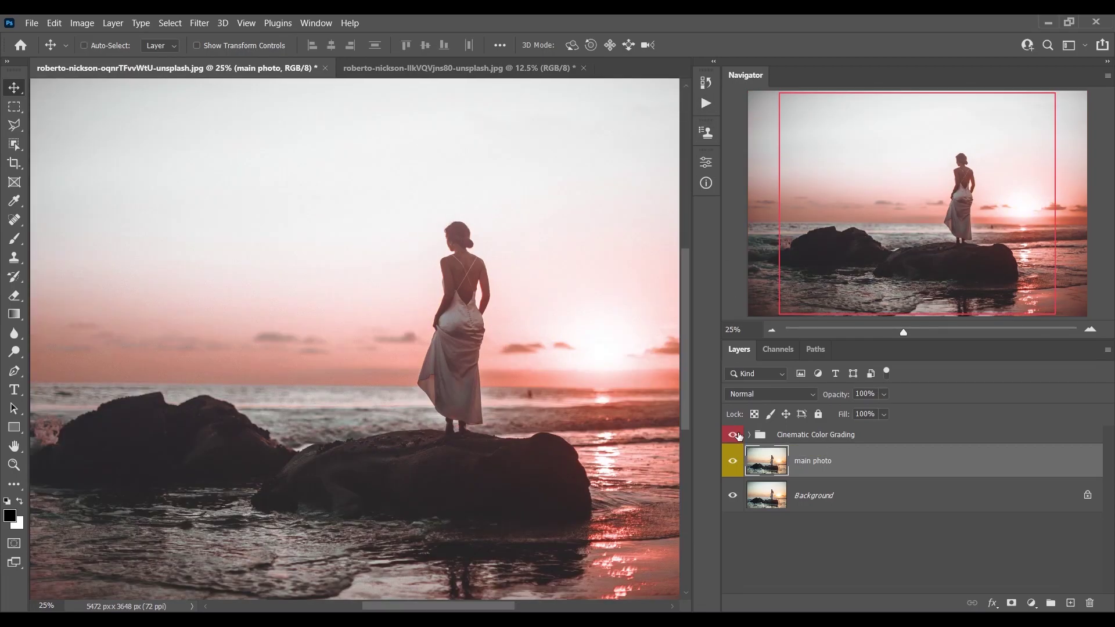
{"action": "left_click", "coordinate": [735, 435]}
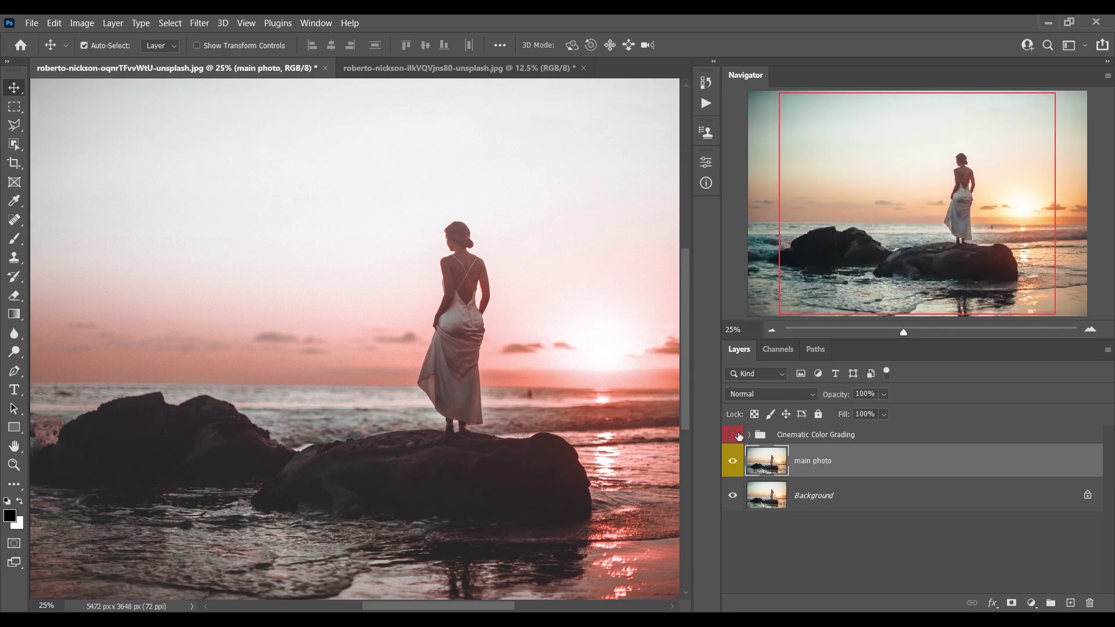
{"action": "left_click", "coordinate": [735, 435]}
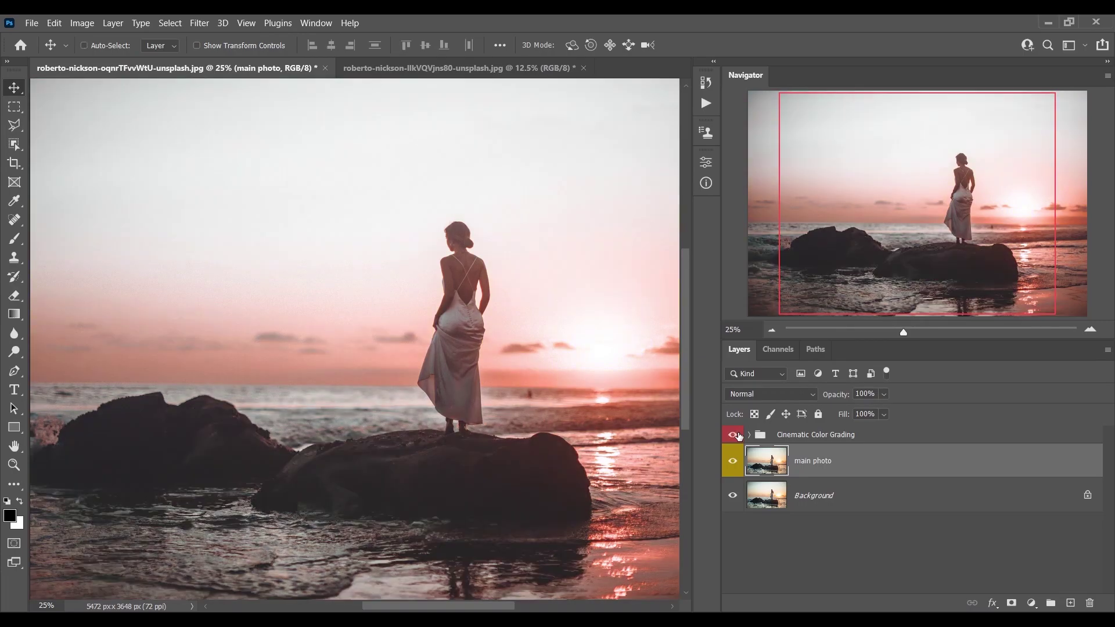
{"action": "key", "text": "ctrl+0"}
{"action": "left_click", "coordinate": [735, 435]}
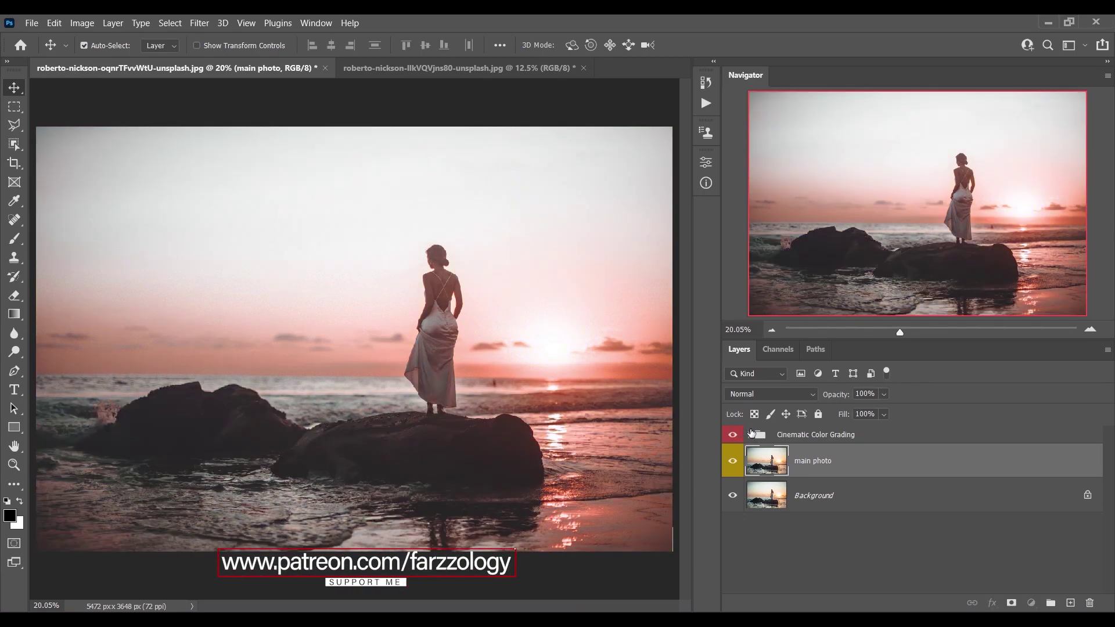
{"action": "left_click", "coordinate": [753, 434]}
- Scroll through the grading group's layers and select Channel Mixer 1
{"action": "scroll", "coordinate": [877, 470], "scroll_direction": "down", "scroll_amount": 1}
{"action": "scroll", "coordinate": [888, 493], "scroll_direction": "down", "scroll_amount": 1}
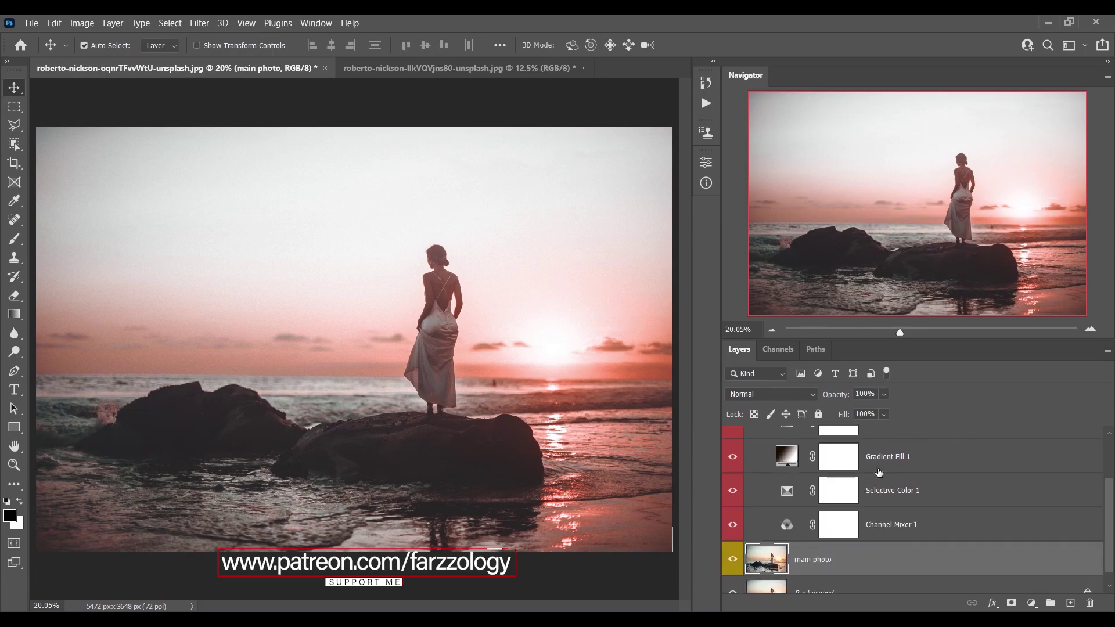
{"action": "left_click", "coordinate": [912, 526]}
{"action": "scroll", "coordinate": [916, 515], "scroll_direction": "up", "scroll_amount": 1}
{"action": "scroll", "coordinate": [916, 515], "scroll_direction": "up", "scroll_amount": 1}
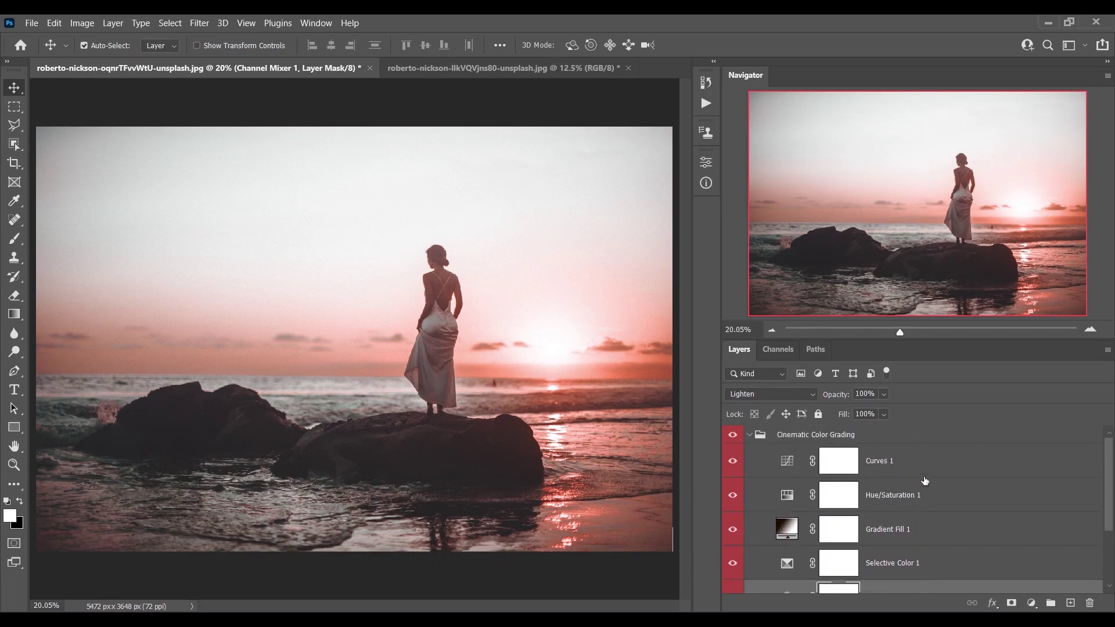
{"action": "scroll", "coordinate": [923, 485], "scroll_direction": "down", "scroll_amount": 2}
{"action": "scroll", "coordinate": [911, 516], "scroll_direction": "up", "scroll_amount": 2}
- View the Curves 1, Hue/Saturation 1 and Gradient Fill 1 settings without changing them
{"action": "left_click", "coordinate": [783, 470]}
{"action": "double_click", "coordinate": [783, 470]}
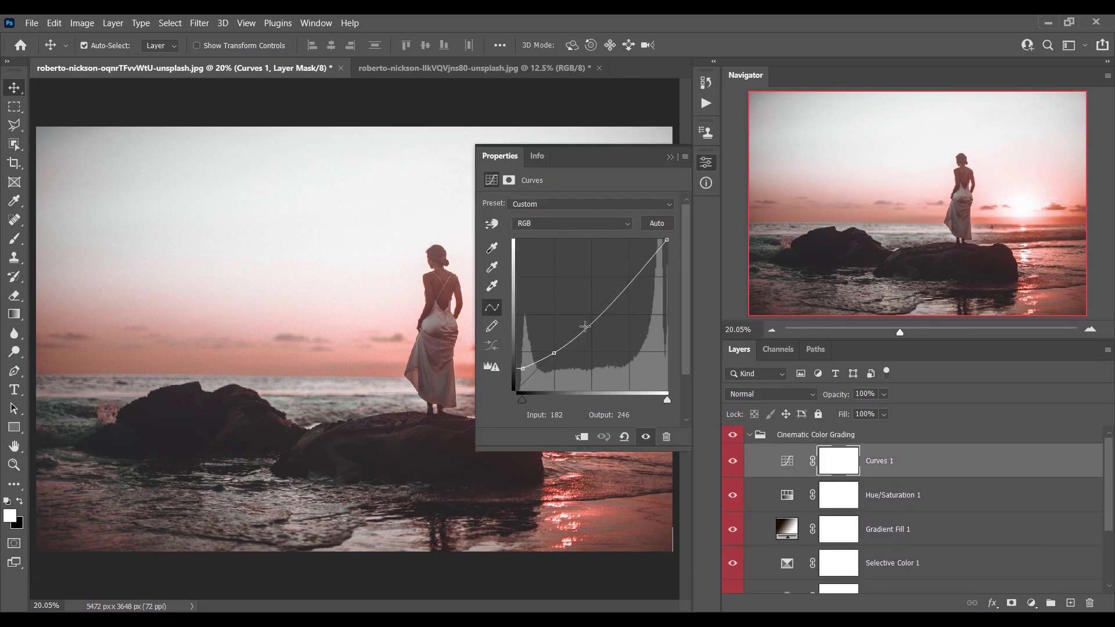
{"action": "left_click", "coordinate": [788, 497]}
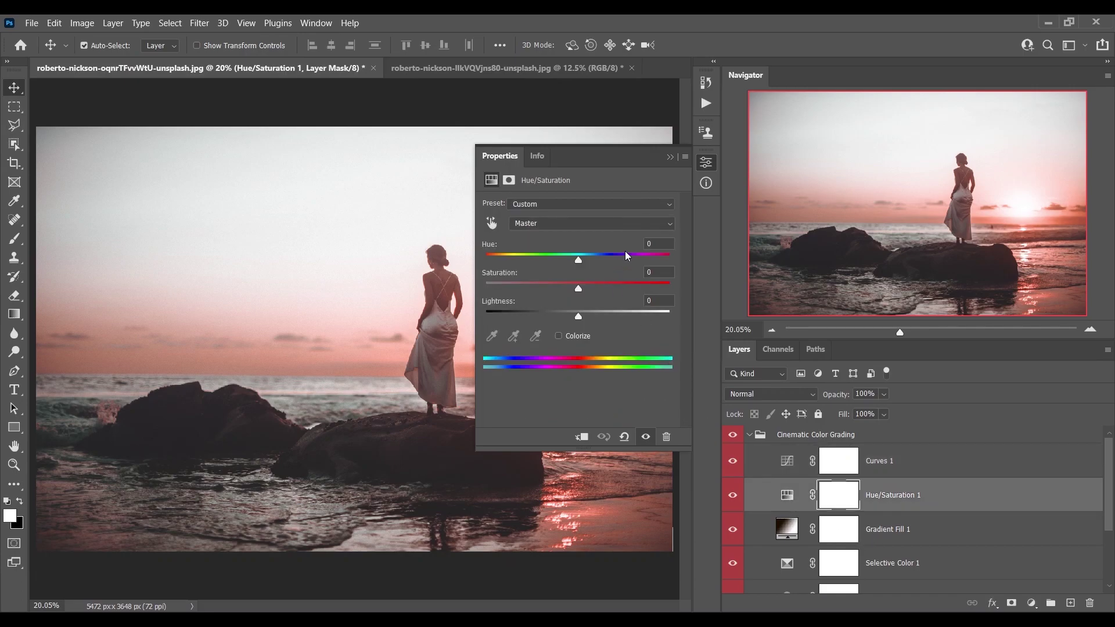
{"action": "double_click", "coordinate": [786, 529]}
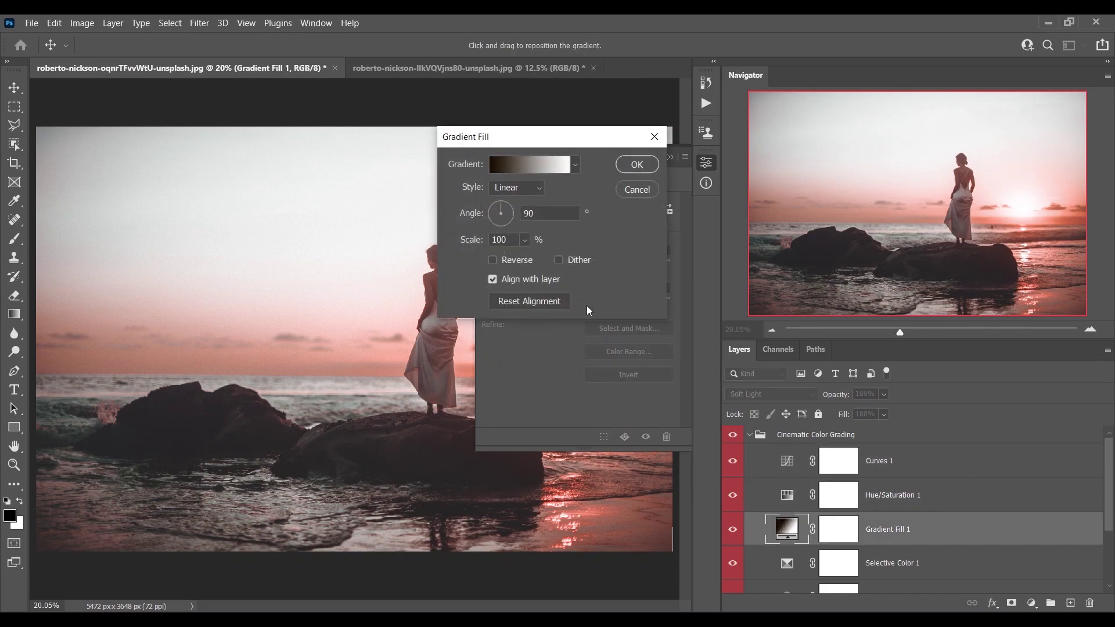
{"action": "left_click", "coordinate": [637, 192]}
{"action": "left_click", "coordinate": [705, 162]}
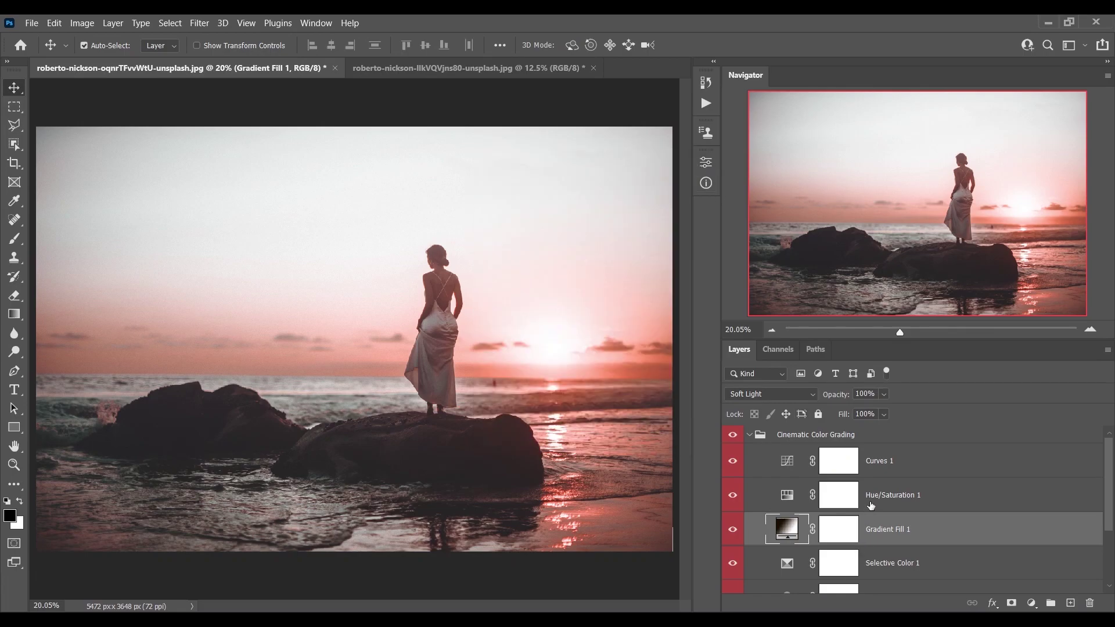
- Drag the Cinematic Color Grading group's Opacity slider, leaving it at 100%
{"action": "left_click", "coordinate": [877, 436]}
{"action": "left_click", "coordinate": [883, 393]}
{"action": "left_click_drag", "start_coordinate": [880, 409], "coordinate": [1037, 413]}
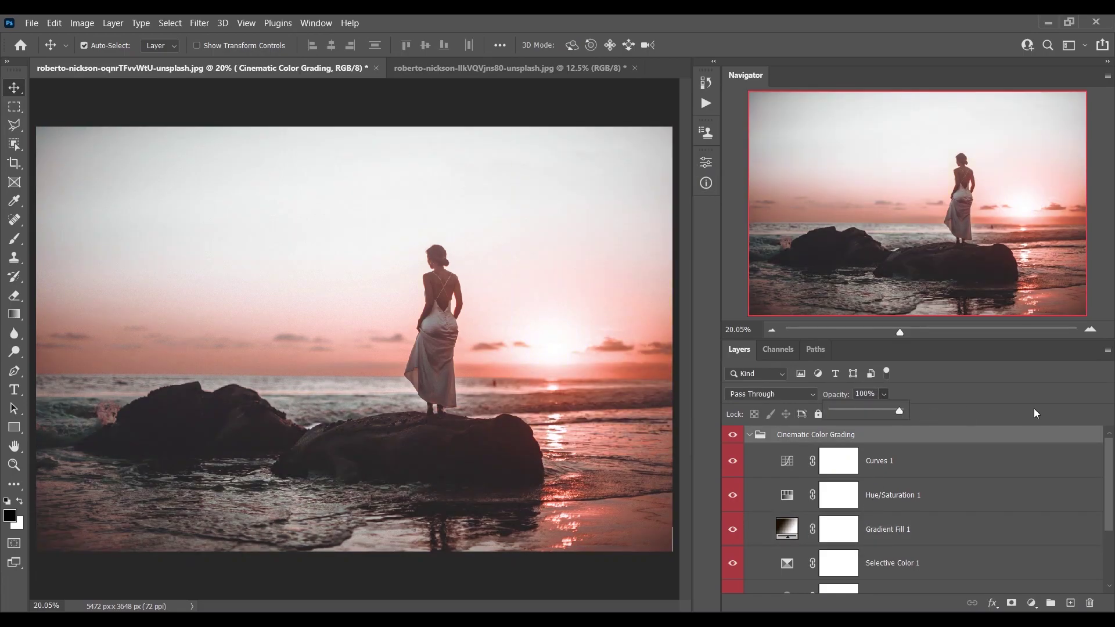
- Delete the Cinematic Color Grading group with its contents and the main photo layer
{"action": "left_click", "coordinate": [749, 435]}
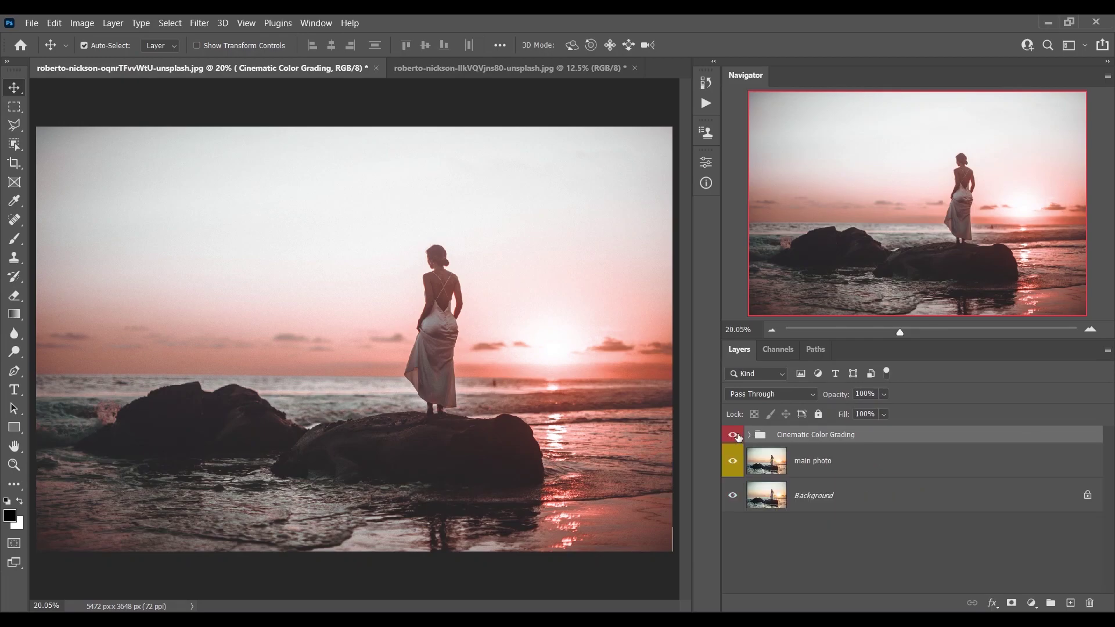
{"action": "left_click", "coordinate": [734, 435]}
{"action": "left_click", "coordinate": [735, 436]}
{"action": "left_click", "coordinate": [1092, 605]}
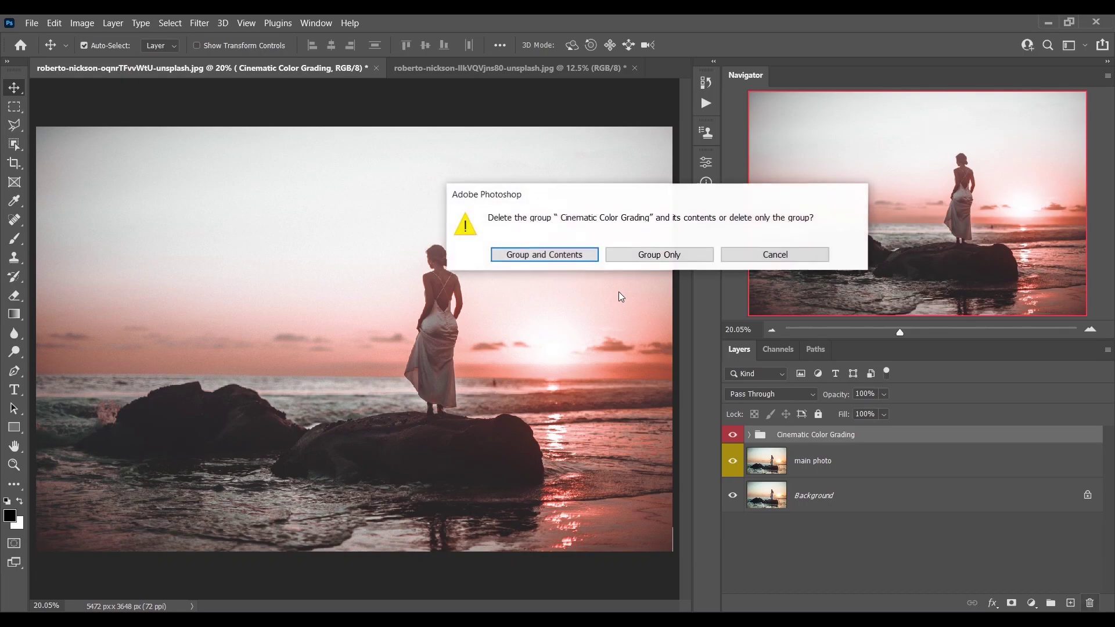
{"action": "key", "text": "Return"}
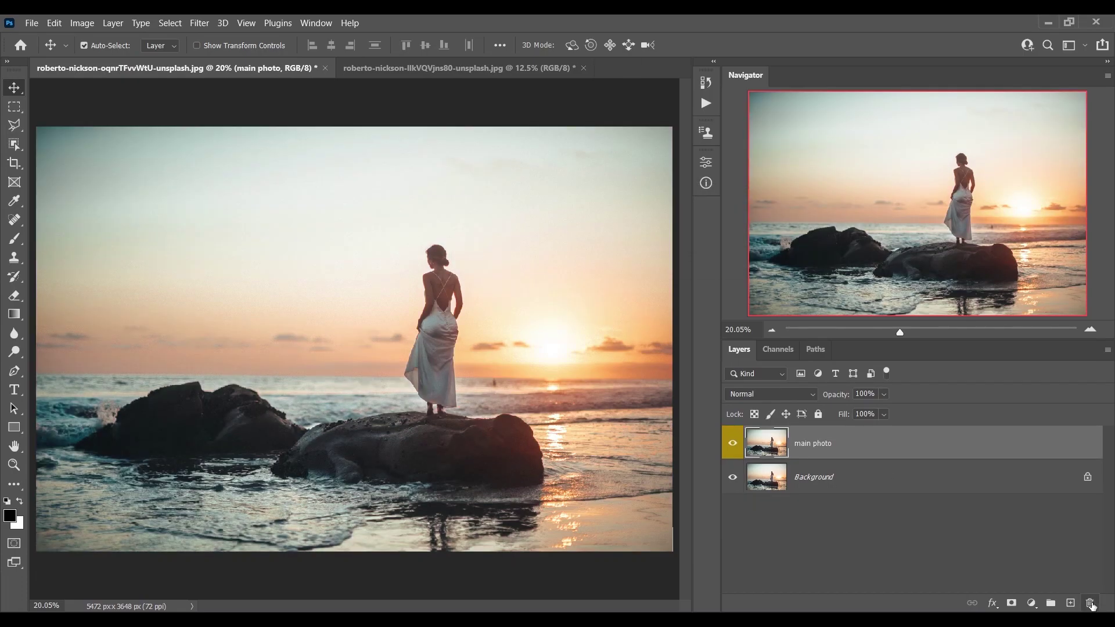
{"action": "left_click", "coordinate": [1085, 600]}
- Play the Color Grading 02 action on the beach photo
{"action": "left_click", "coordinate": [706, 103]}
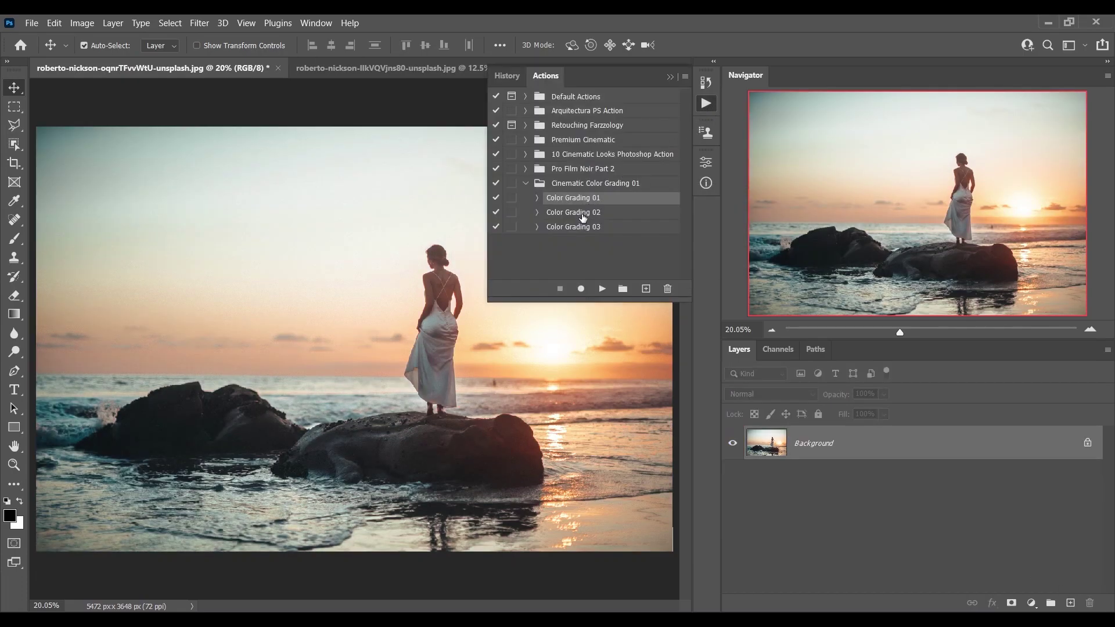
{"action": "left_click", "coordinate": [581, 213]}
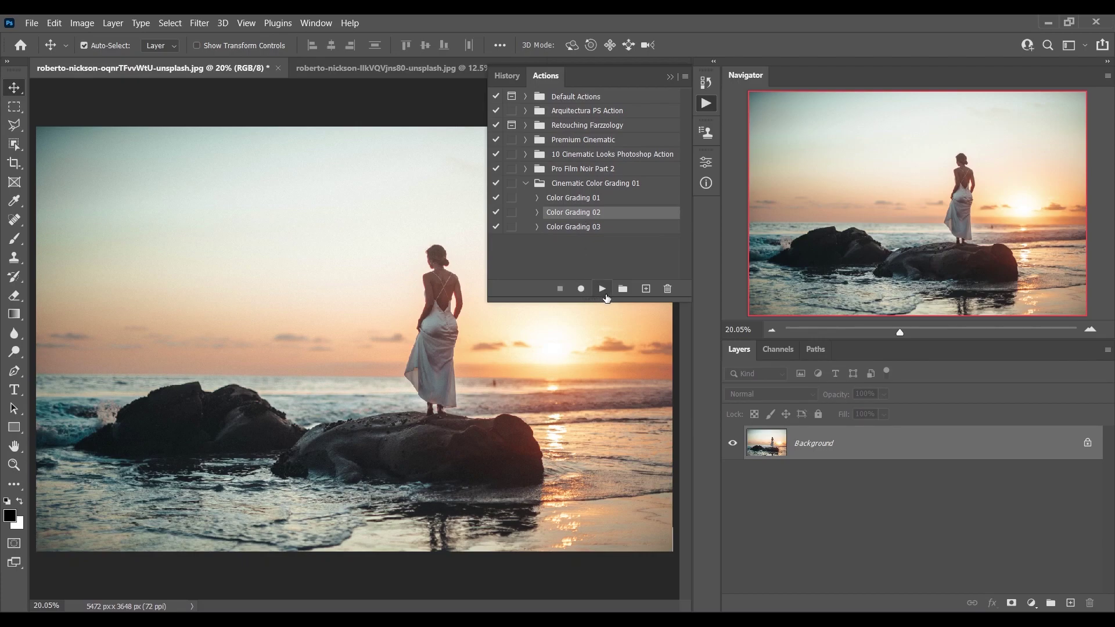
{"action": "left_click", "coordinate": [603, 292]}
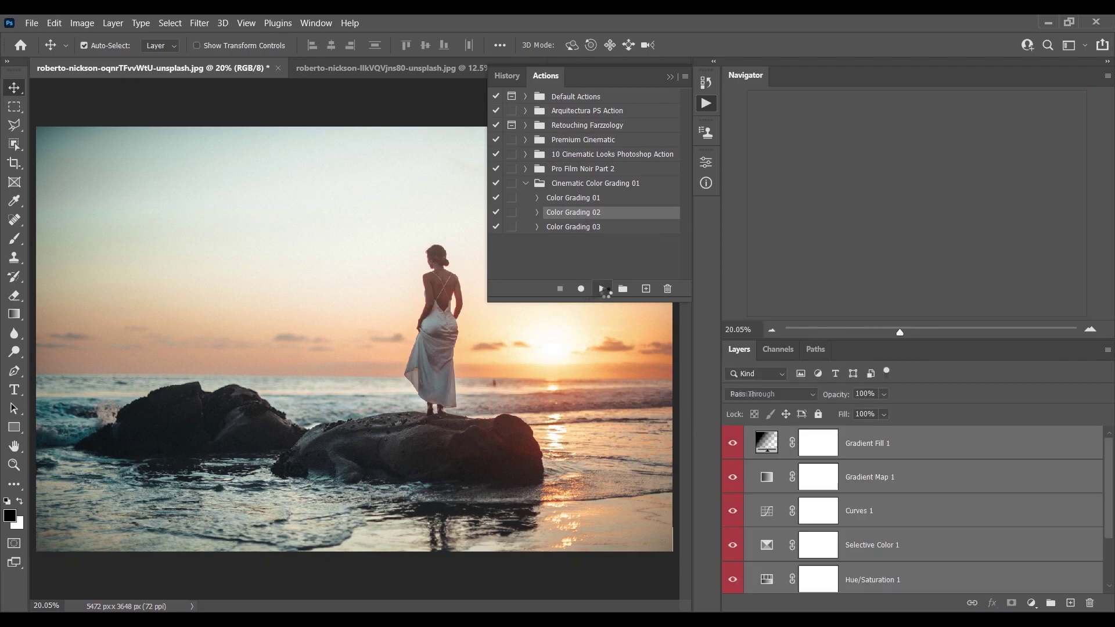
{"action": "left_click", "coordinate": [706, 103]}
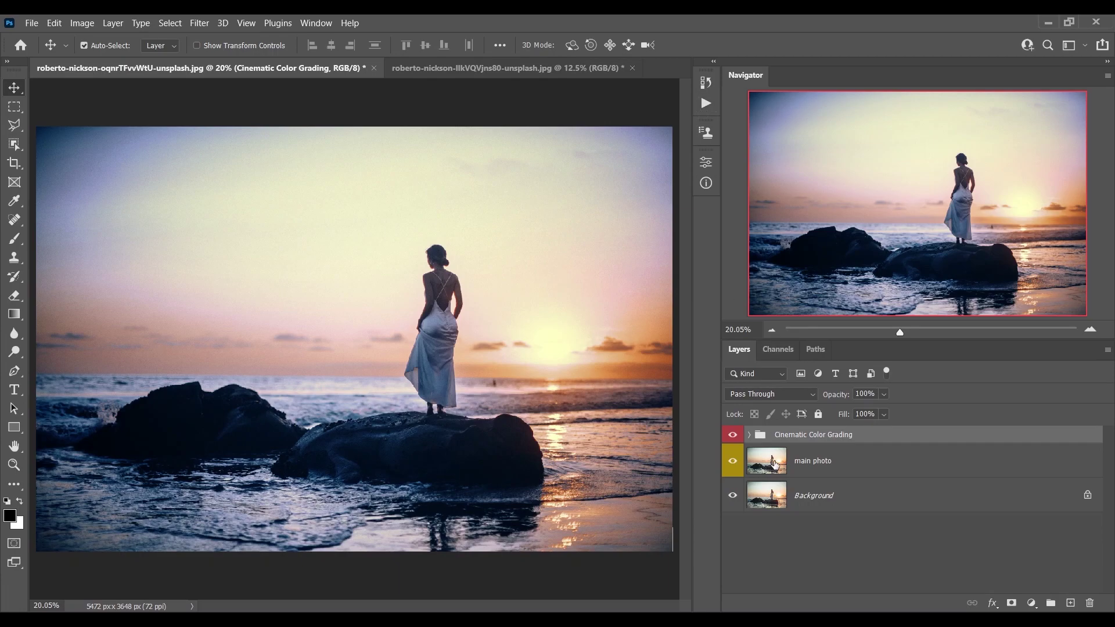
- Set the Cinematic Color Grading group's opacity to 48%
{"action": "left_click", "coordinate": [750, 435]}
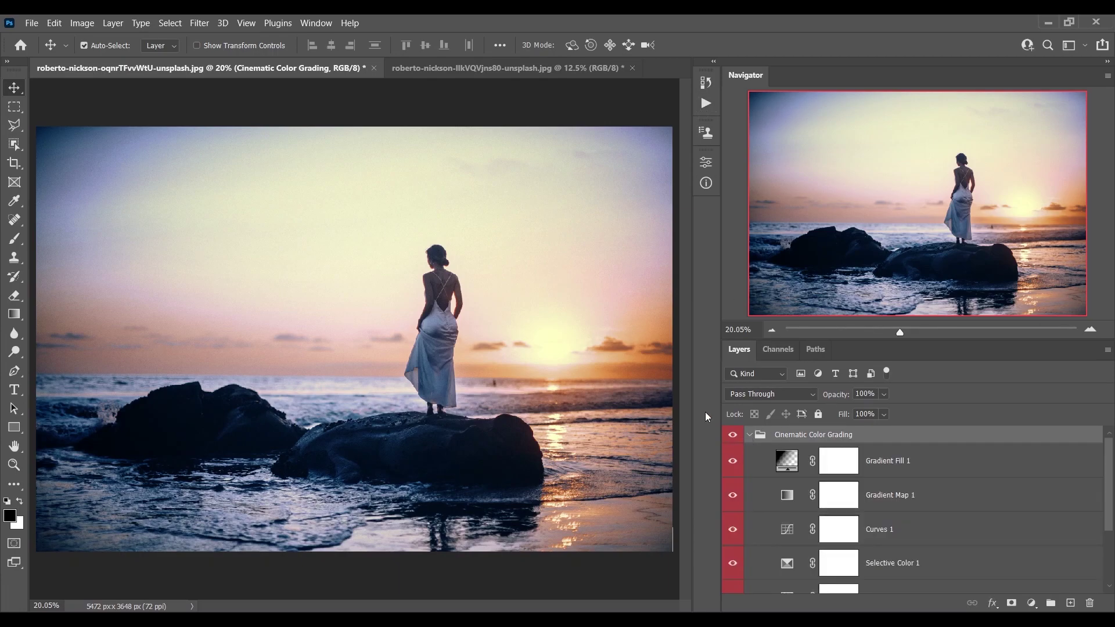
{"action": "left_click", "coordinate": [881, 395]}
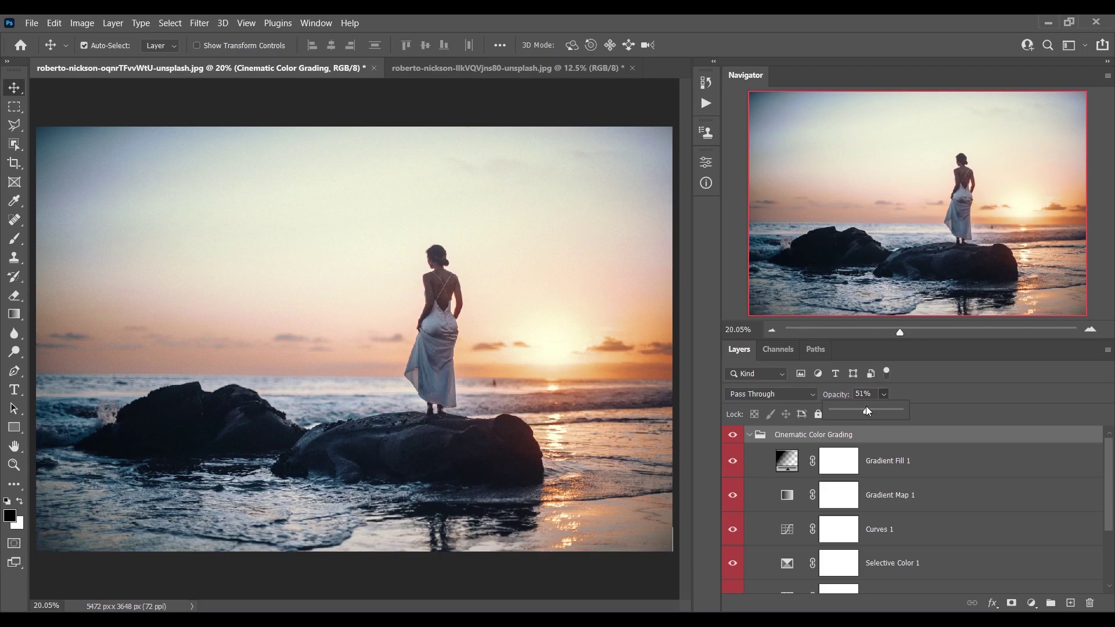
{"action": "scroll", "coordinate": [737, 491], "scroll_direction": "down", "scroll_amount": 1}
{"action": "left_click", "coordinate": [738, 488]}
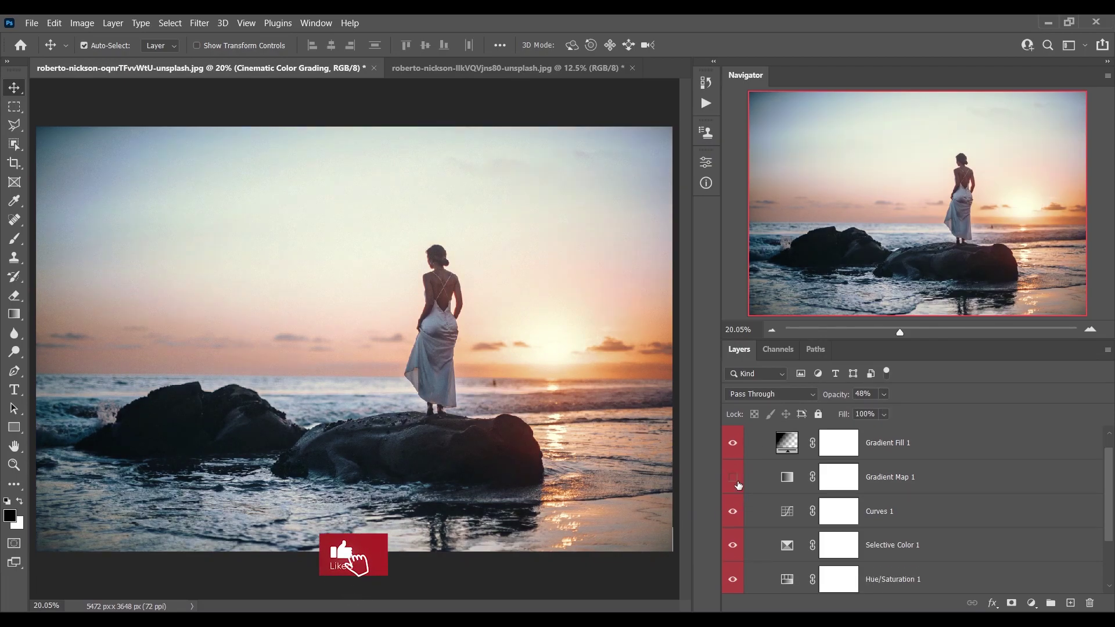
- Compare Gradient Fill 1 on and off, then lower its opacity to 63%
{"action": "left_click", "coordinate": [733, 444]}
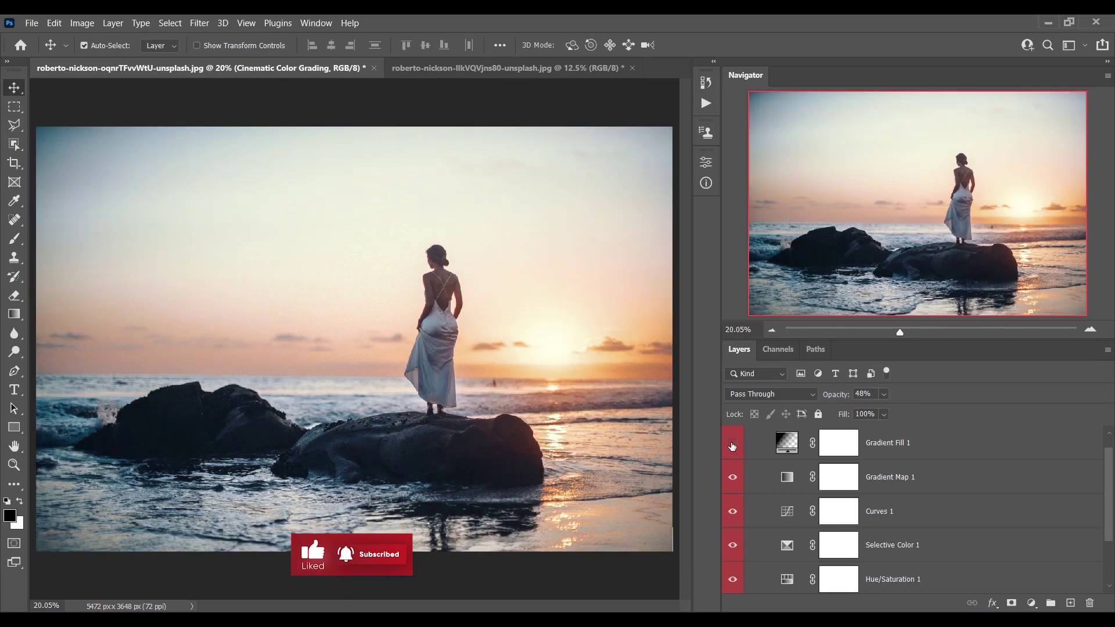
{"action": "left_click", "coordinate": [732, 444]}
{"action": "left_click", "coordinate": [733, 444]}
{"action": "left_click", "coordinate": [733, 444]}
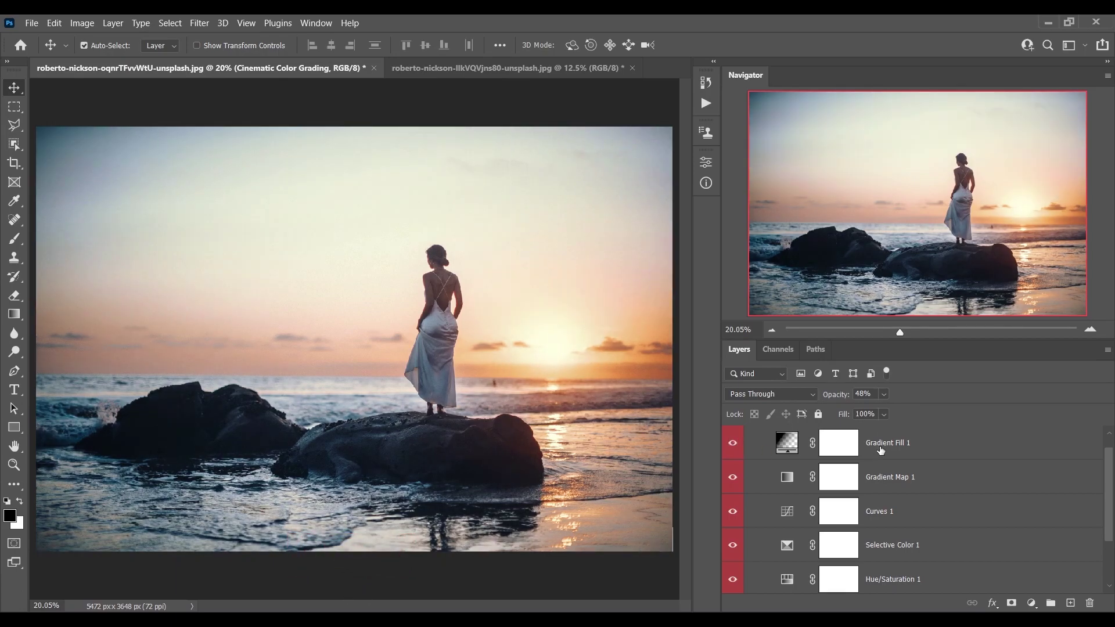
{"action": "left_click", "coordinate": [876, 451]}
{"action": "left_click", "coordinate": [883, 395]}
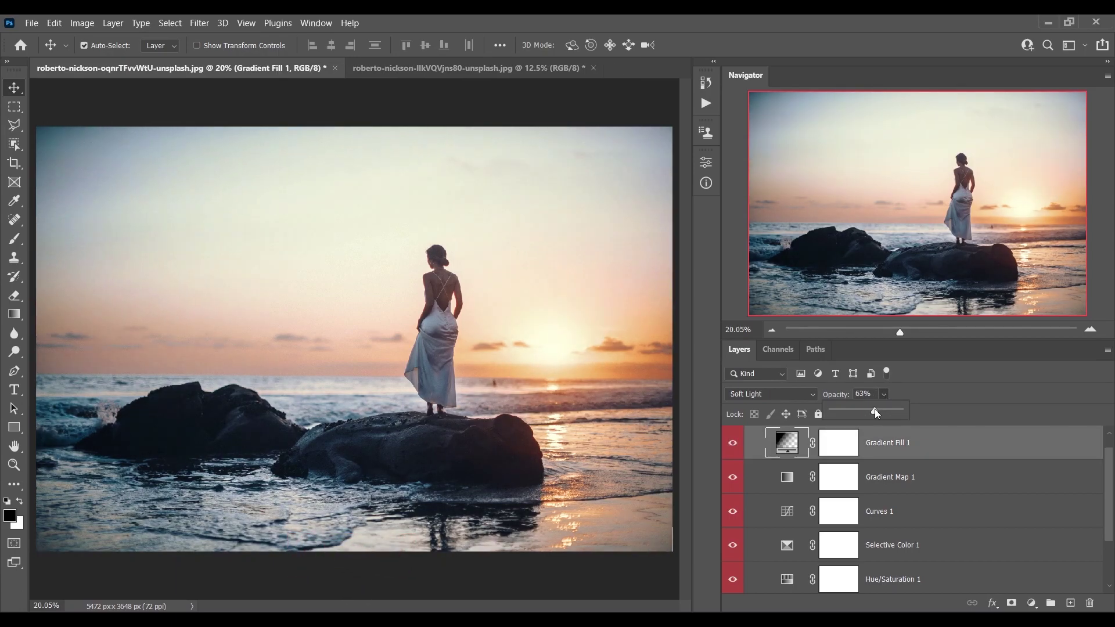
{"action": "scroll", "coordinate": [864, 507], "scroll_direction": "down", "scroll_amount": 2}
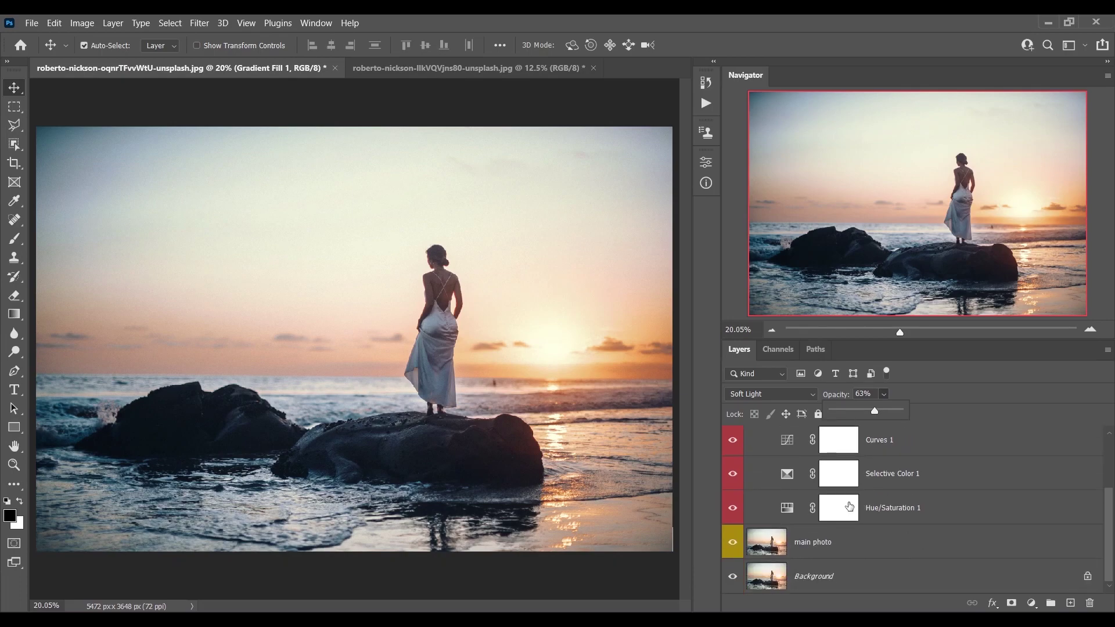
- Review Selective Color 1's Cyans, Blues and Reds ranges, nudging the Cyans cyan amount
{"action": "scroll", "coordinate": [790, 505], "scroll_direction": "up", "scroll_amount": 1}
{"action": "left_click", "coordinate": [789, 503]}
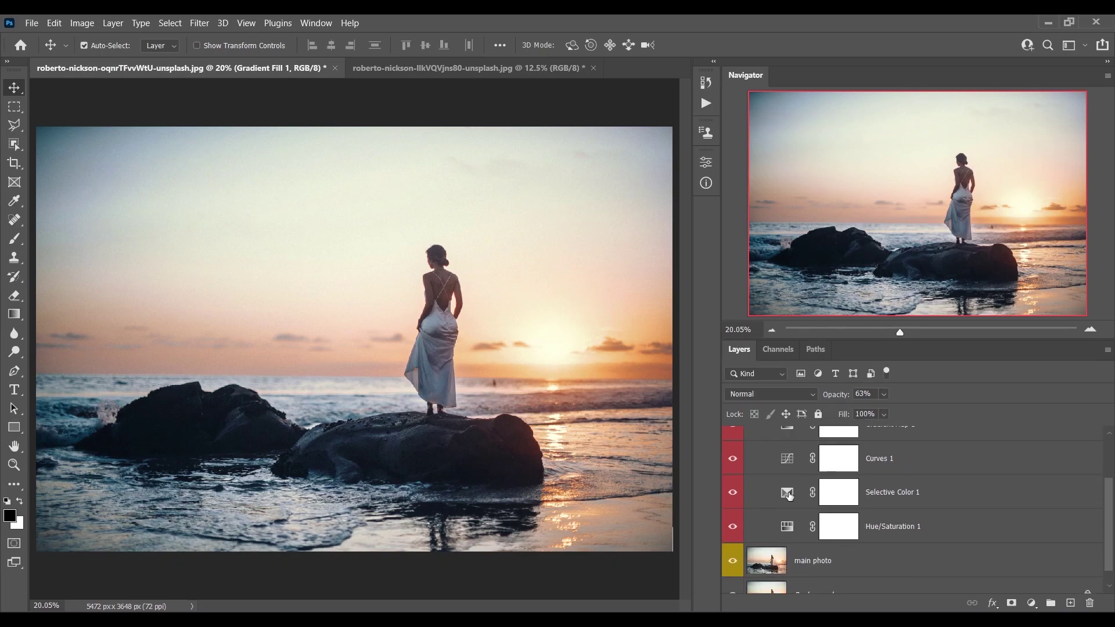
{"action": "double_click", "coordinate": [787, 494]}
{"action": "left_click", "coordinate": [571, 221]}
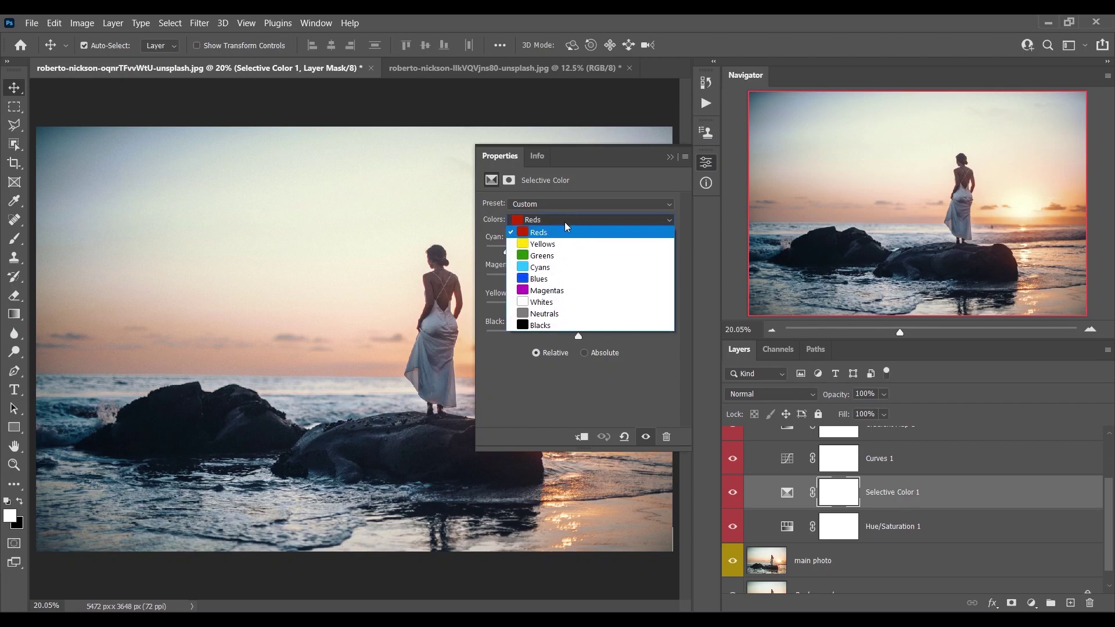
{"action": "left_click", "coordinate": [557, 261]}
{"action": "mouse_move", "coordinate": [424, 245]}
{"action": "left_mouse_down"}
{"action": "mouse_move", "coordinate": [583, 232]}
{"action": "mouse_move", "coordinate": [419, 249]}
{"action": "mouse_move", "coordinate": [673, 247]}
{"action": "mouse_move", "coordinate": [439, 250]}
{"action": "left_mouse_up"}
{"action": "left_click", "coordinate": [575, 221]}
{"action": "left_click", "coordinate": [546, 276]}
{"action": "left_click", "coordinate": [574, 220]}
{"action": "left_click", "coordinate": [549, 229]}
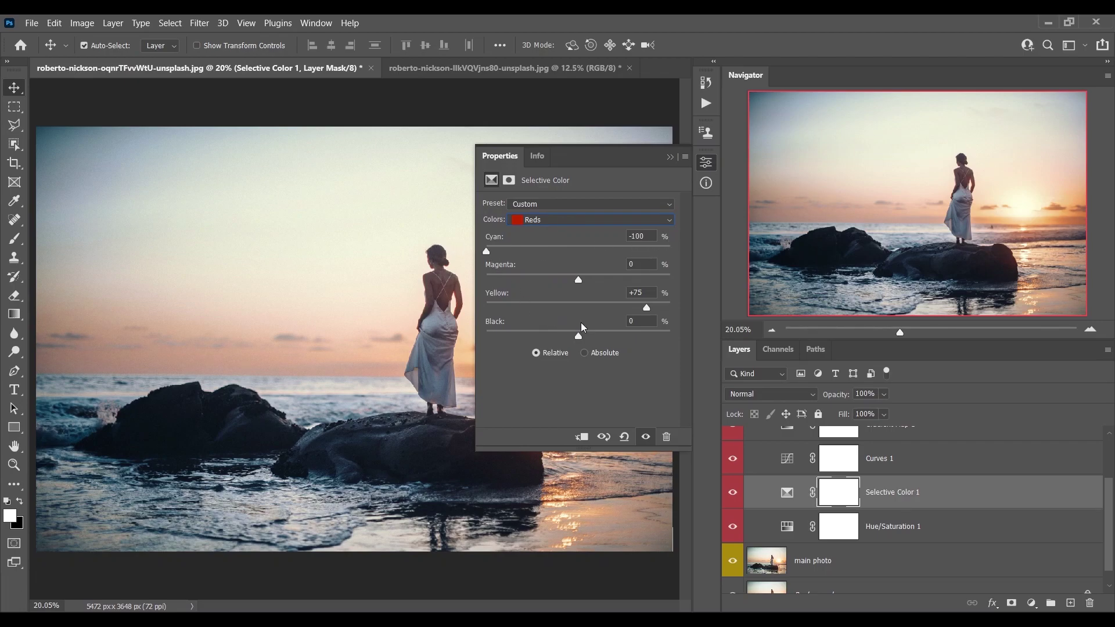
{"action": "left_click", "coordinate": [705, 164]}
- Compare the grading group on and off, collapse it, and start deleting it
{"action": "scroll", "coordinate": [766, 497], "scroll_direction": "down", "scroll_amount": 1}
{"action": "scroll", "coordinate": [758, 491], "scroll_direction": "up", "scroll_amount": 3}
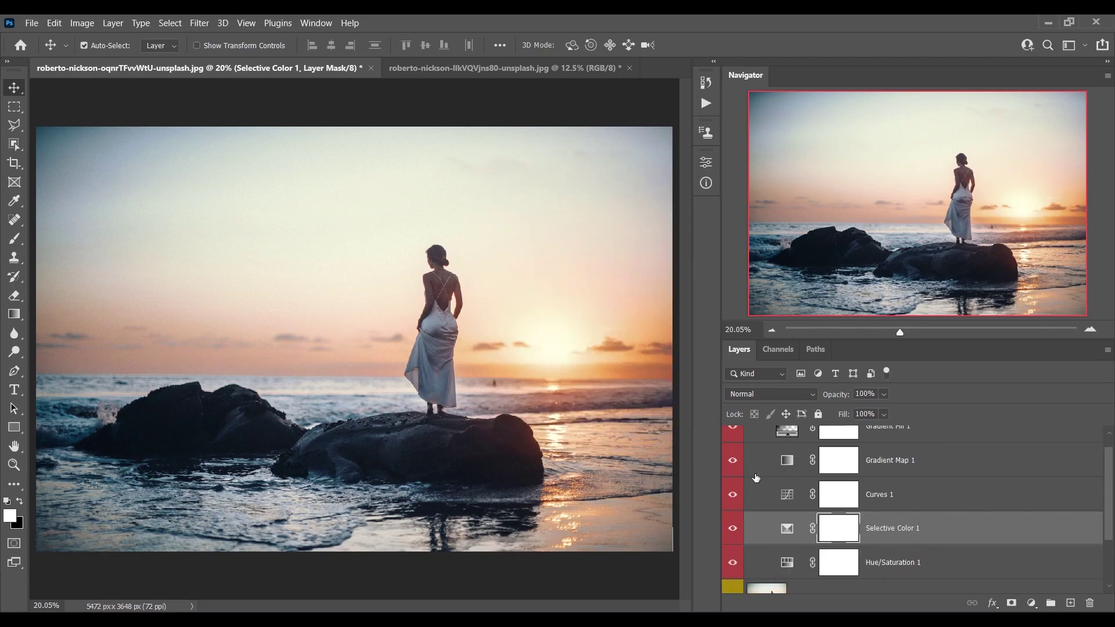
{"action": "left_click", "coordinate": [734, 437]}
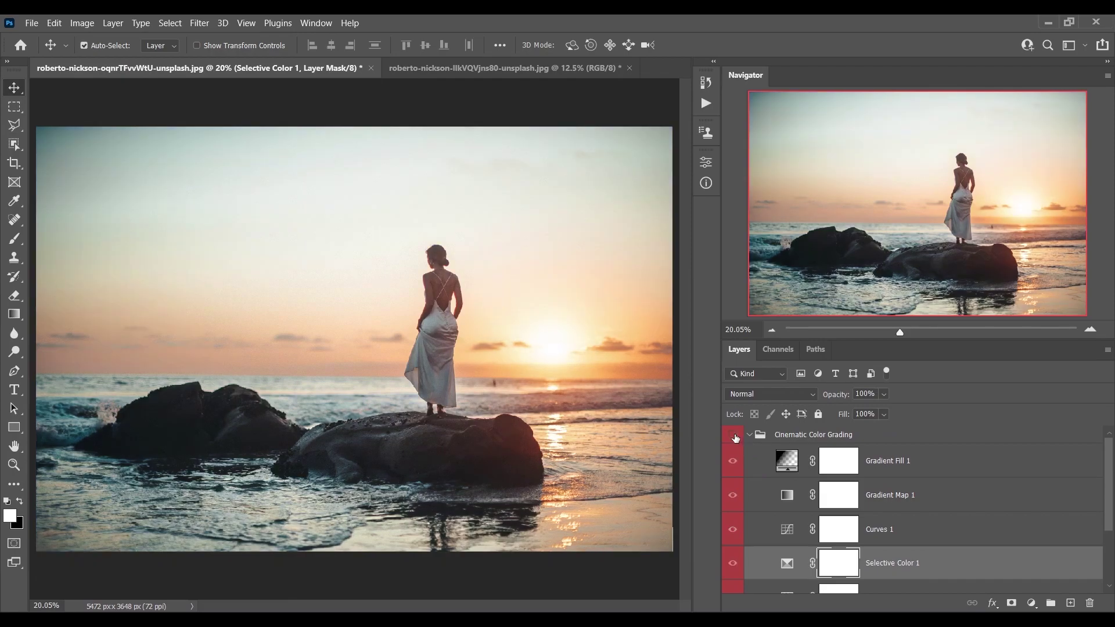
{"action": "left_click", "coordinate": [734, 436]}
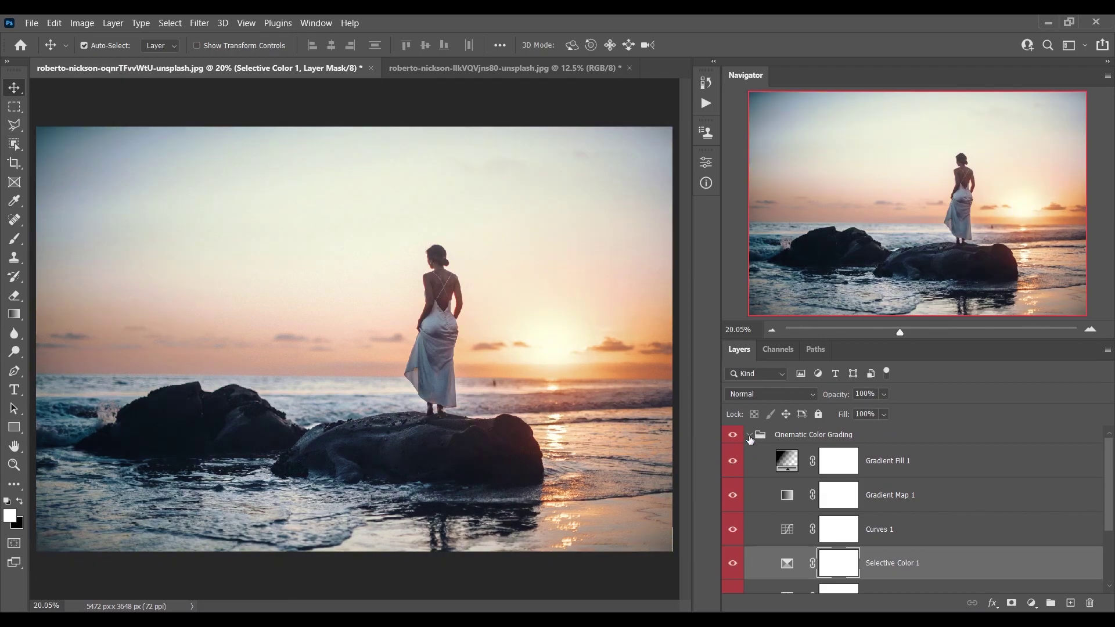
{"action": "left_click", "coordinate": [749, 435]}
{"action": "left_click", "coordinate": [1089, 604]}
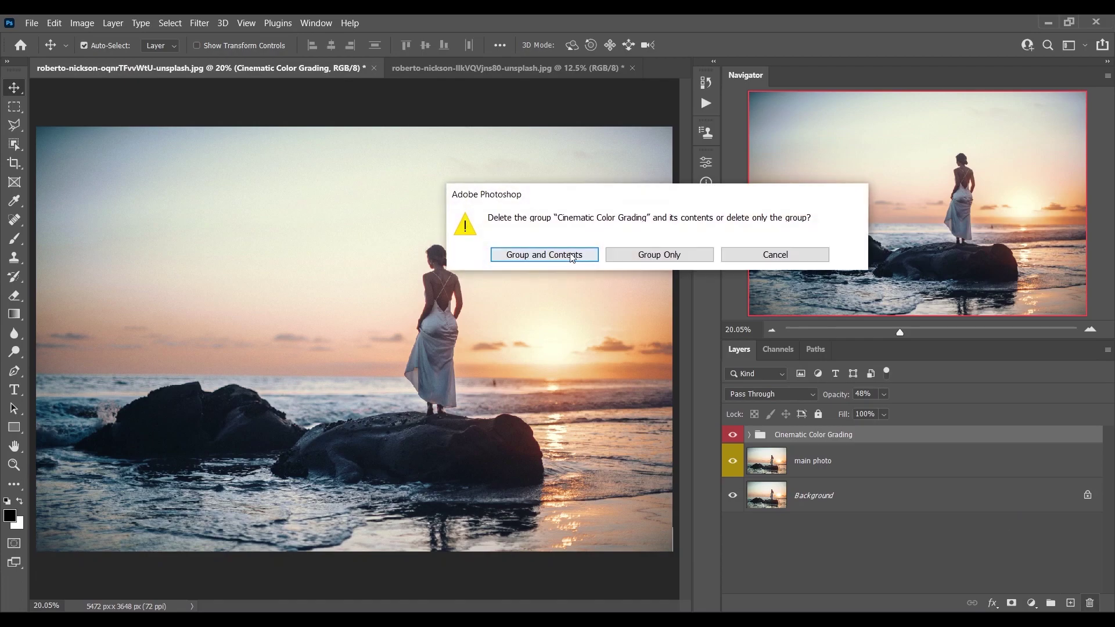
- Finish removing the old group and photo layer, then run Color Grading 03 on the beach photo
{"action": "key", "text": "Return"}
{"action": "left_click", "coordinate": [1089, 604]}
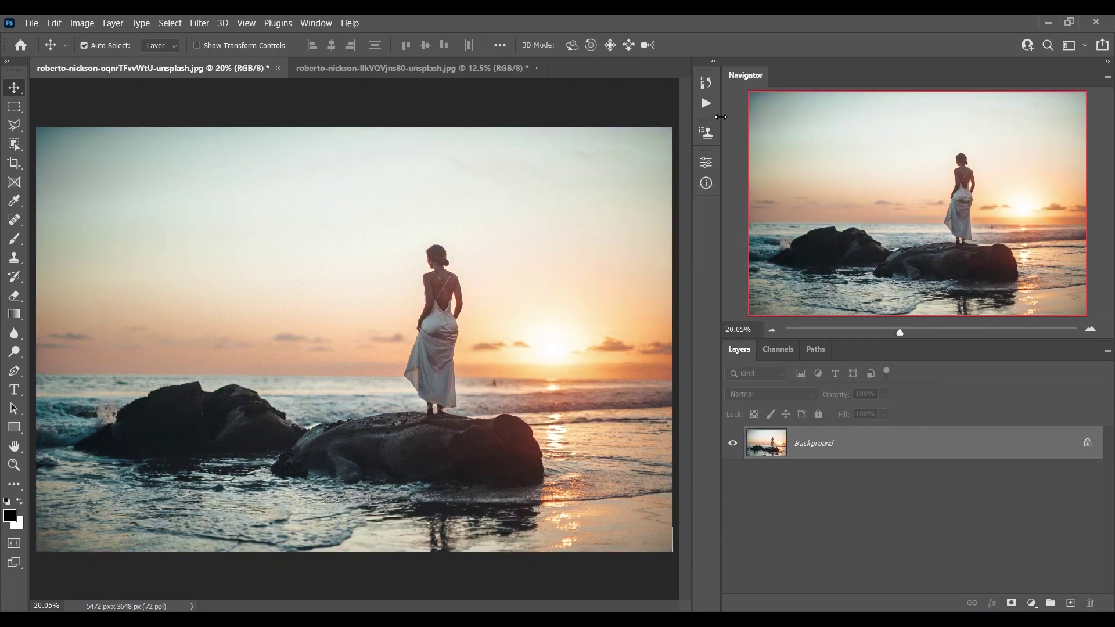
{"action": "left_click", "coordinate": [706, 103]}
{"action": "left_click", "coordinate": [590, 227]}
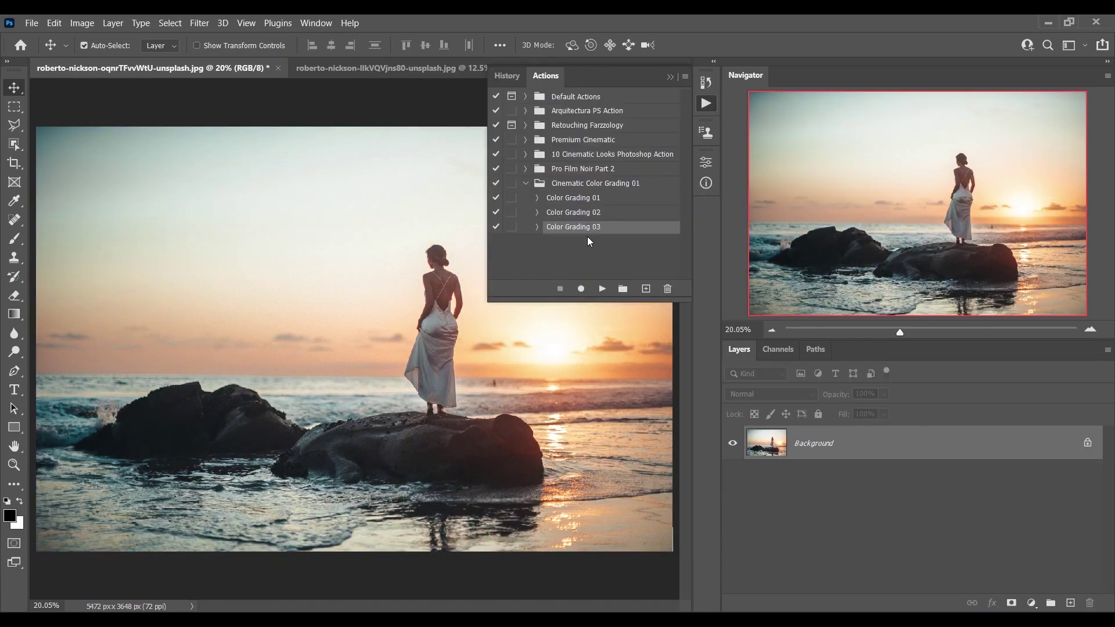
{"action": "left_click", "coordinate": [603, 290]}
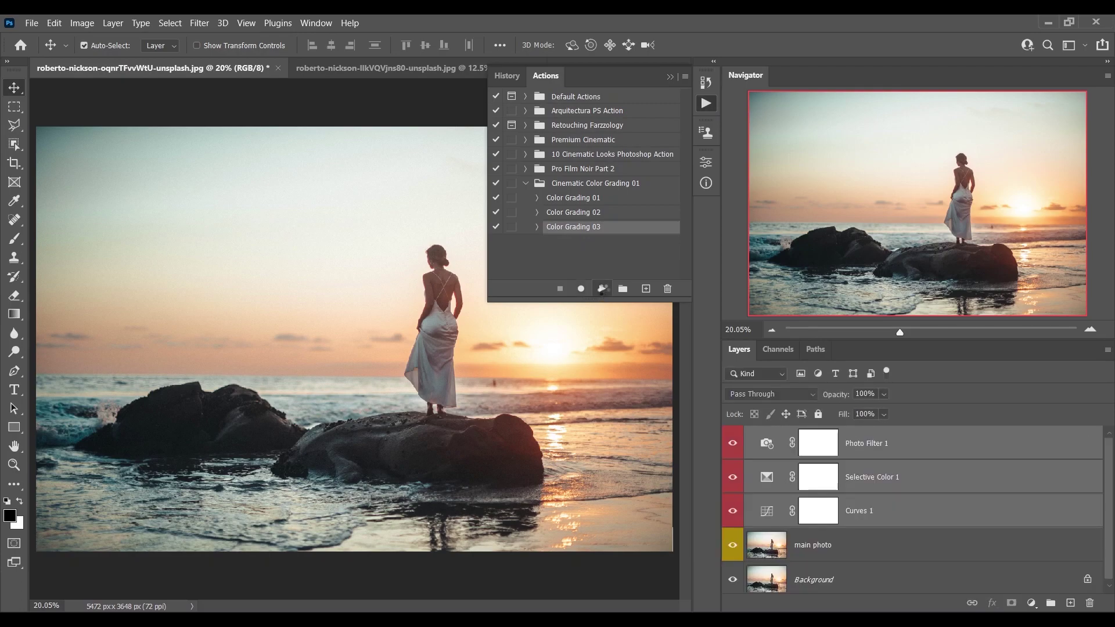
{"action": "left_click", "coordinate": [706, 108]}
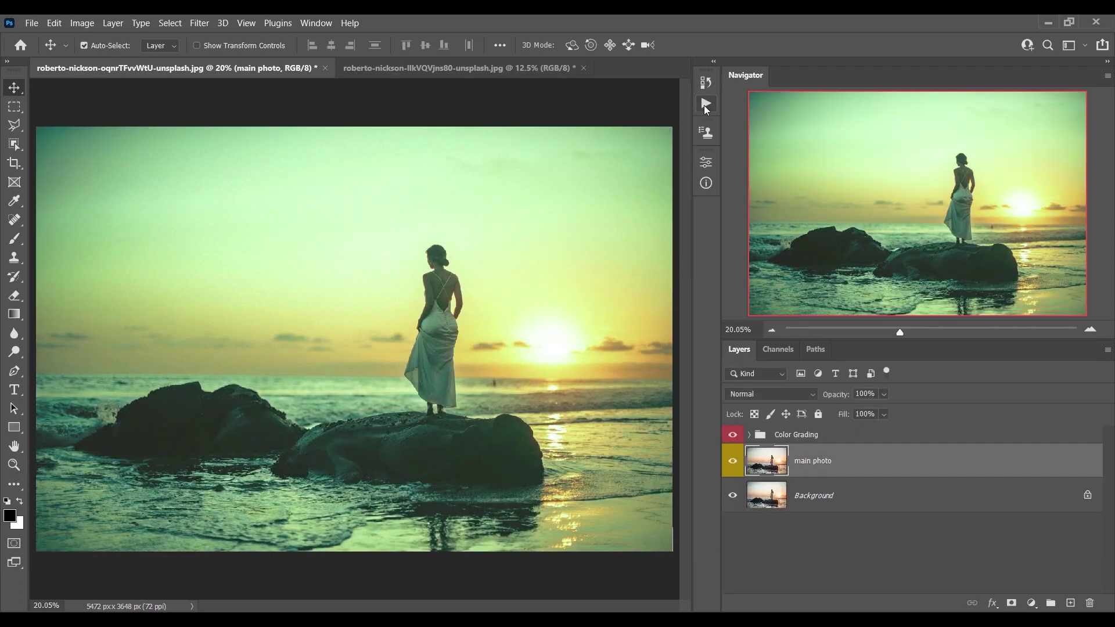
- Set the Color Grading group's opacity to 77%
{"action": "left_click", "coordinate": [735, 435]}
{"action": "left_click", "coordinate": [734, 435]}
{"action": "left_click", "coordinate": [812, 434]}
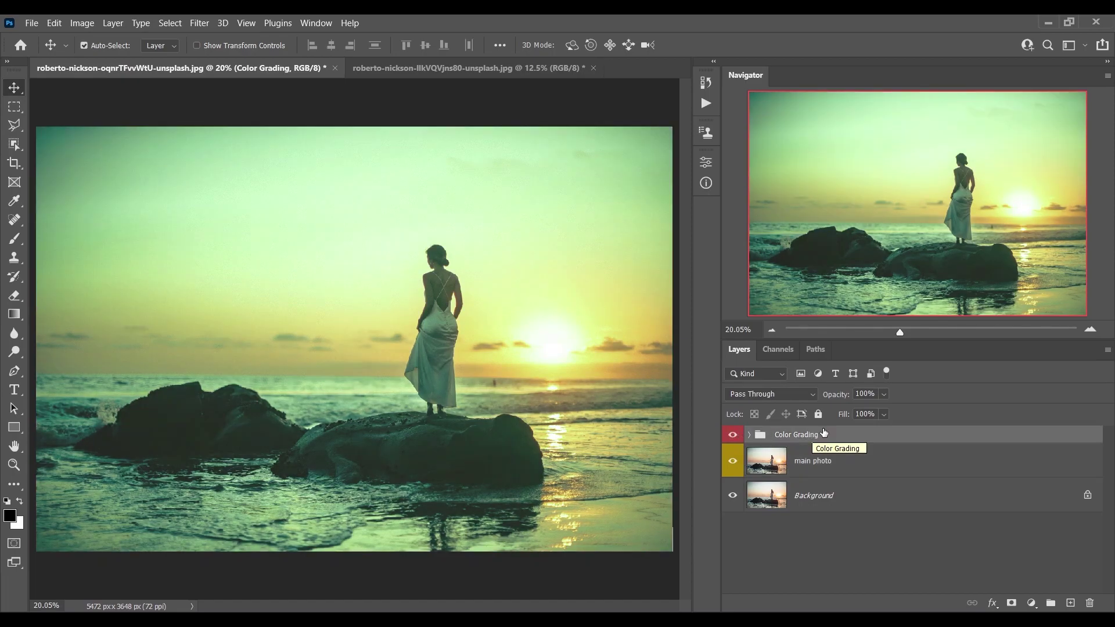
{"action": "left_click", "coordinate": [882, 395]}
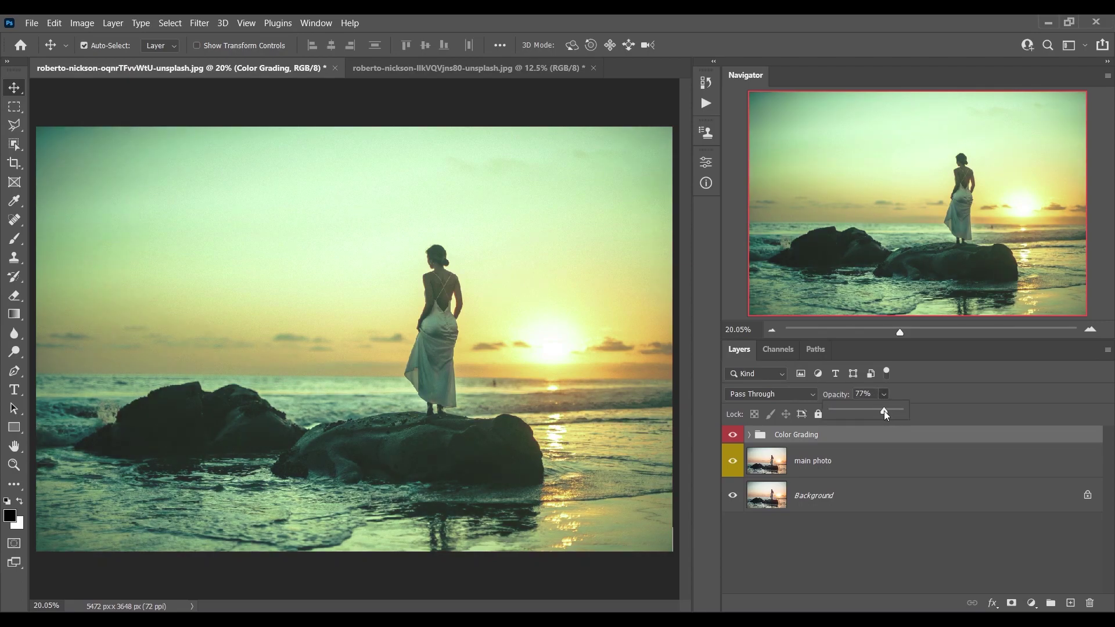
{"action": "left_click", "coordinate": [691, 423]}
- Toggle the Color Grading group repeatedly to compare the 77% grade with the original
{"action": "left_click", "coordinate": [731, 435]}
{"action": "left_click", "coordinate": [731, 435]}
{"action": "left_click", "coordinate": [731, 435]}
{"action": "left_click", "coordinate": [731, 436]}
{"action": "left_click", "coordinate": [733, 435]}
{"action": "left_click", "coordinate": [733, 437]}
{"action": "left_click", "coordinate": [732, 436]}
{"action": "left_click", "coordinate": [732, 436]}
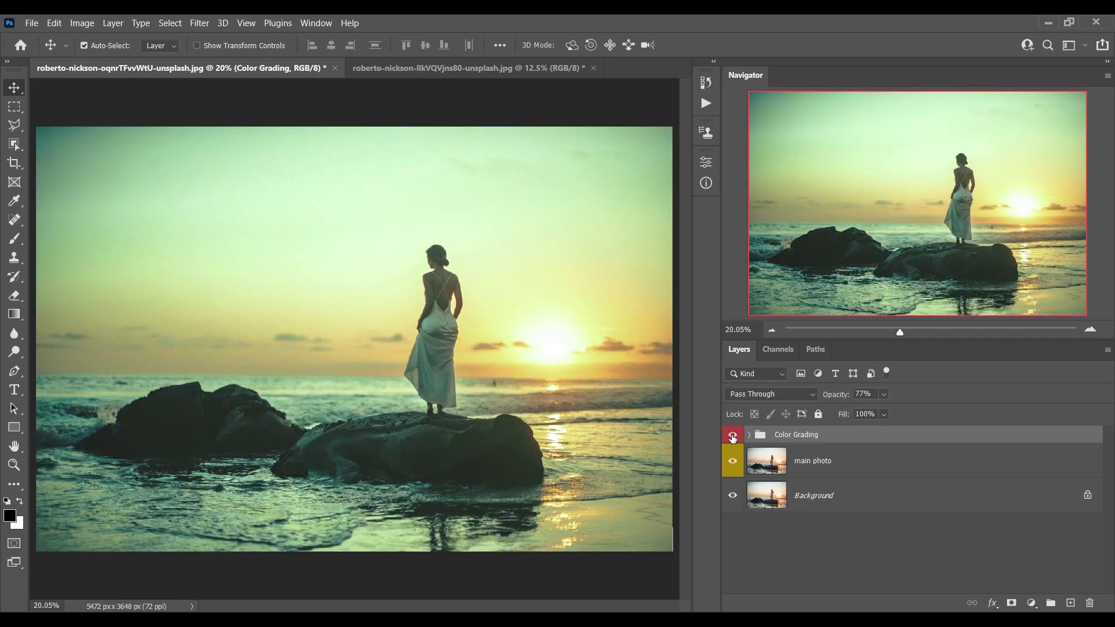
{"action": "left_click", "coordinate": [468, 67]}
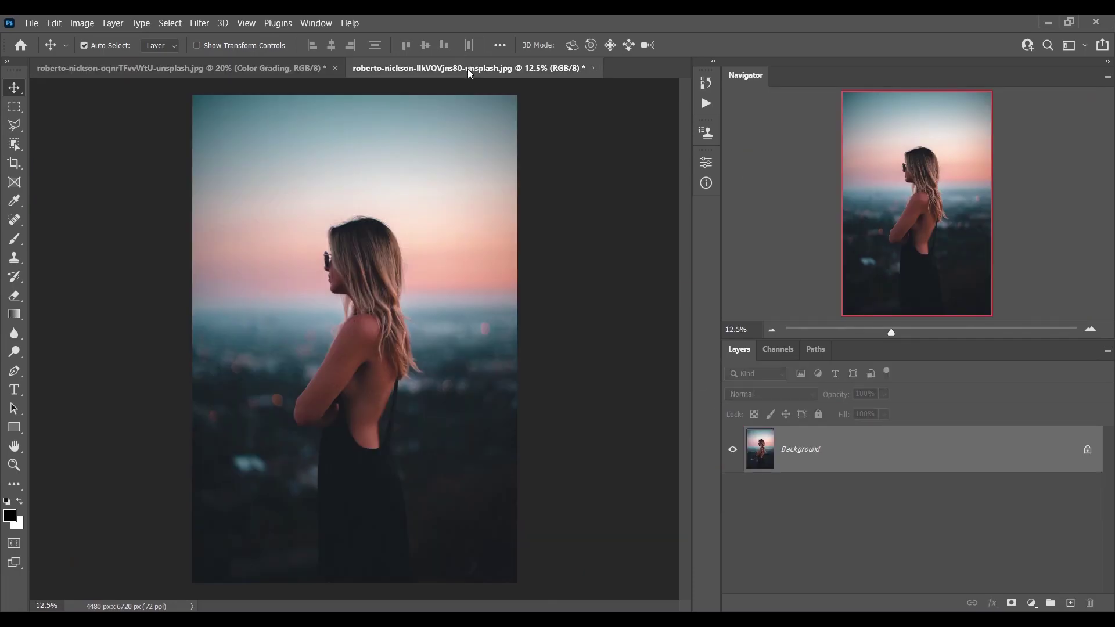
- Play the Color Grading 01 action on the portrait photo
{"action": "left_click", "coordinate": [705, 103]}
{"action": "left_click", "coordinate": [580, 199]}
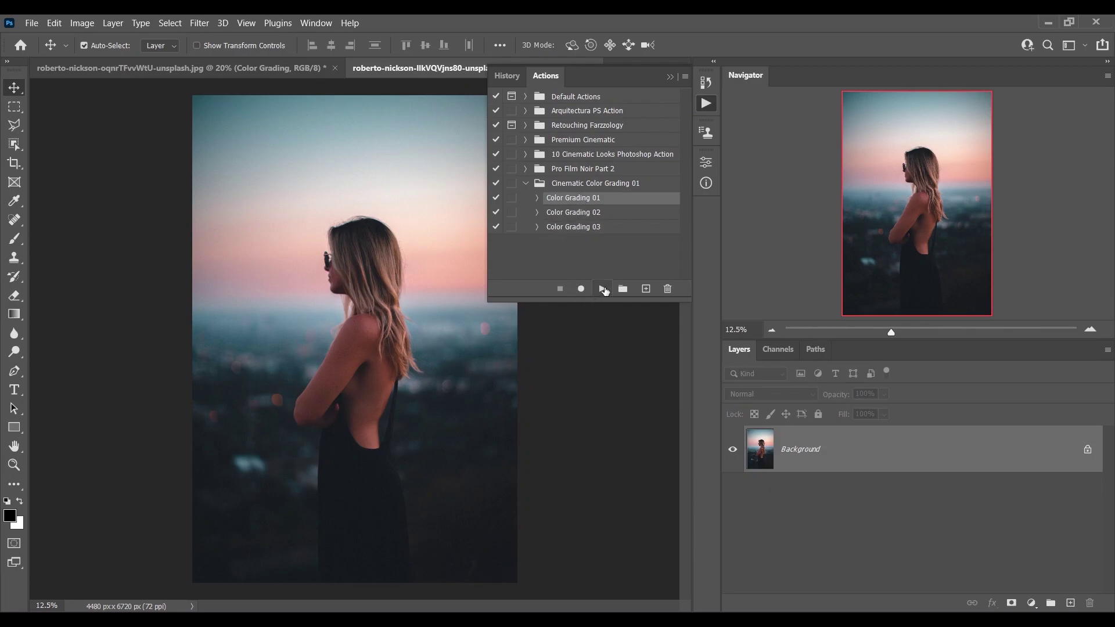
{"action": "left_click", "coordinate": [603, 289]}
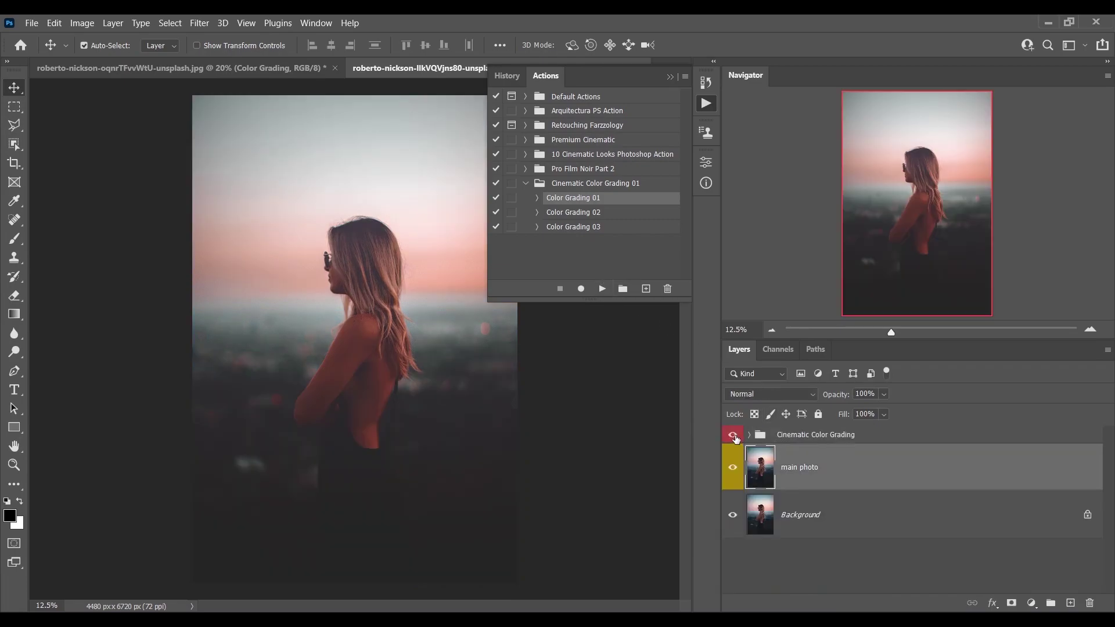
{"action": "left_click", "coordinate": [707, 104]}
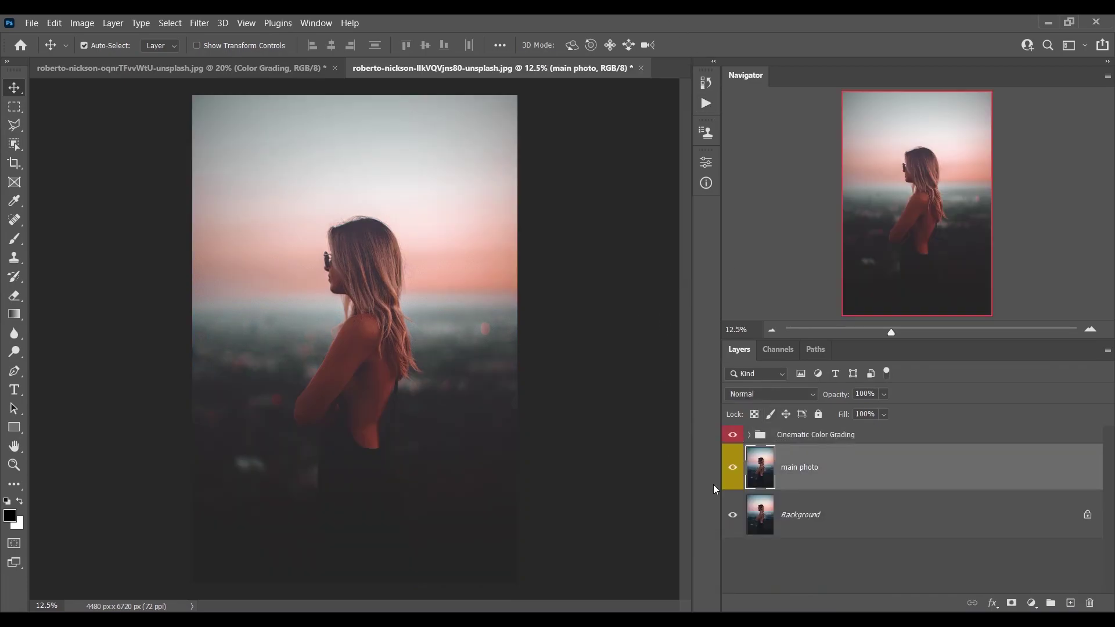
- Compare the portrait's grade on and off, then set the group opacity to 77%
{"action": "left_click", "coordinate": [733, 433]}
{"action": "left_click", "coordinate": [733, 433]}
{"action": "left_click", "coordinate": [733, 433]}
{"action": "left_click", "coordinate": [733, 433]}
{"action": "left_click", "coordinate": [793, 441]}
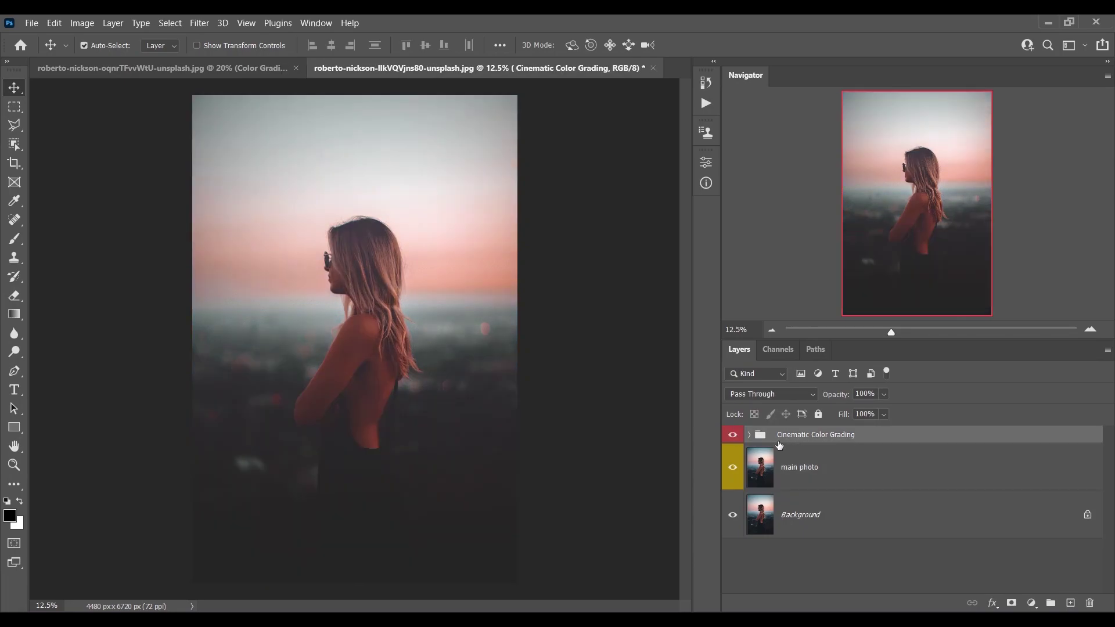
{"action": "left_click", "coordinate": [883, 394]}
{"action": "left_click", "coordinate": [885, 411]}
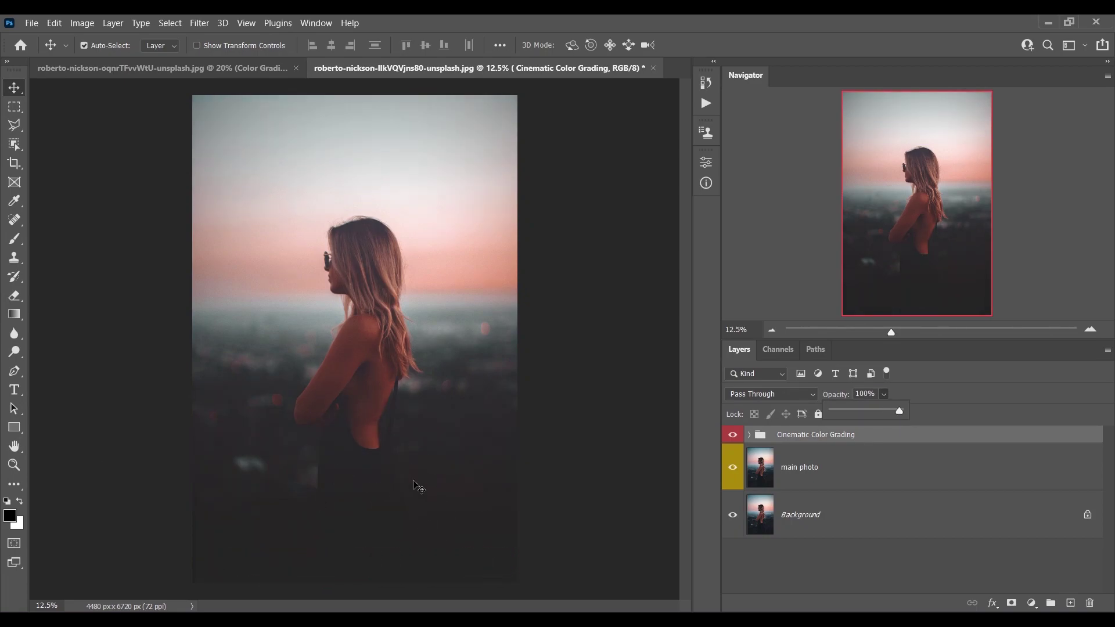
- Set the grading group's fill to 95%, compare with the original, and start deleting the group
{"action": "left_click", "coordinate": [733, 431]}
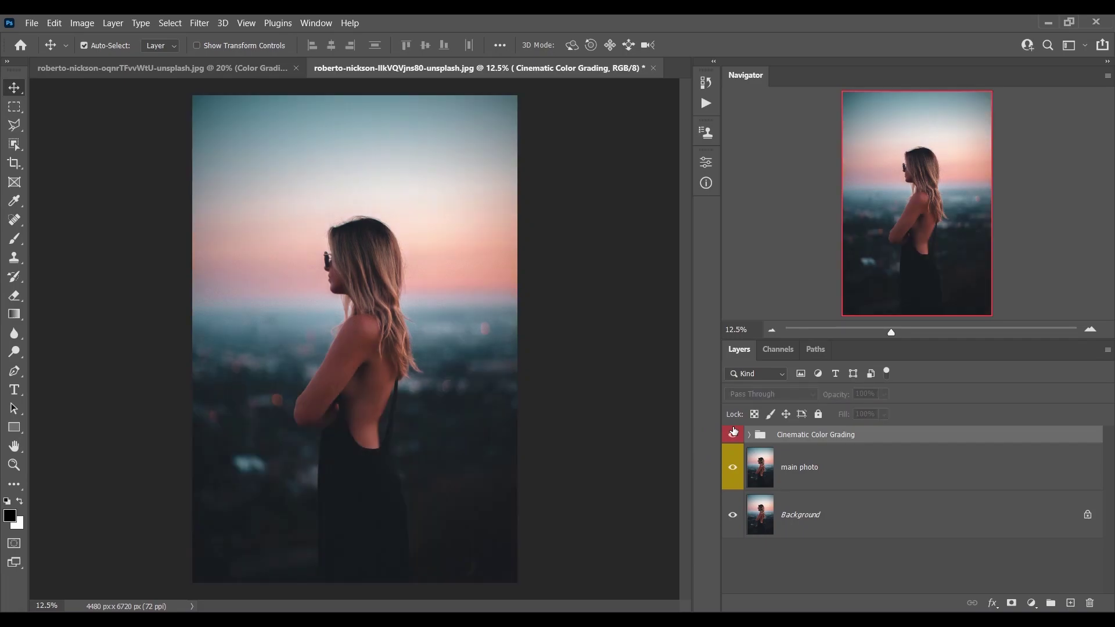
{"action": "left_click", "coordinate": [734, 431]}
{"action": "mouse_move", "coordinate": [881, 415]}
{"action": "left_mouse_down"}
{"action": "mouse_move", "coordinate": [877, 430]}
{"action": "mouse_move", "coordinate": [896, 429]}
{"action": "left_mouse_up"}
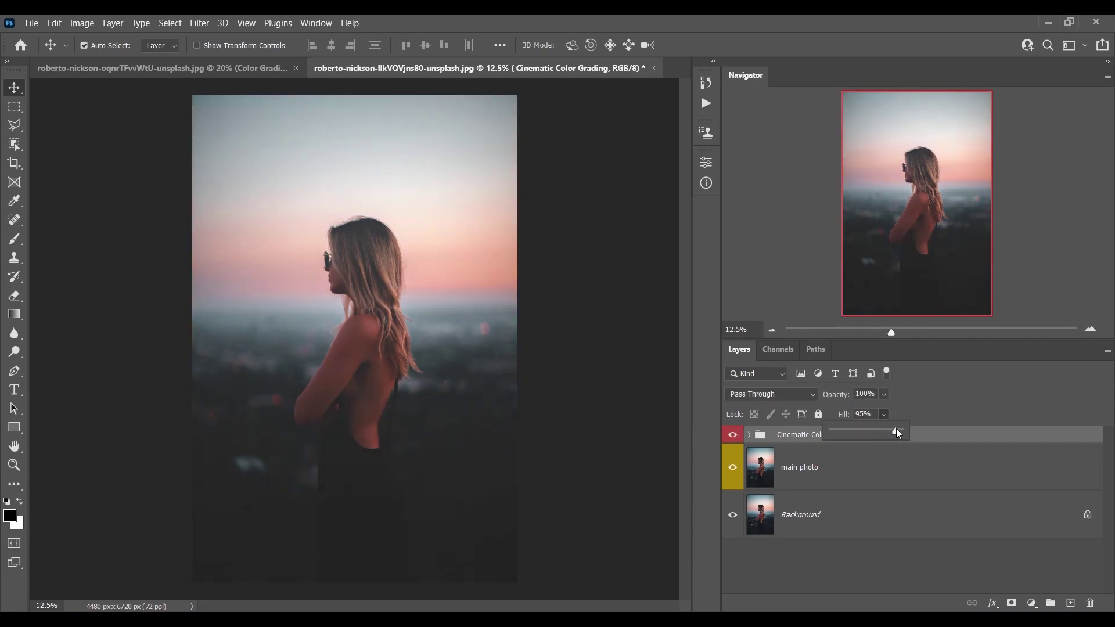
{"action": "left_click", "coordinate": [782, 443]}
{"action": "left_click", "coordinate": [732, 435]}
{"action": "left_click", "coordinate": [732, 435]}
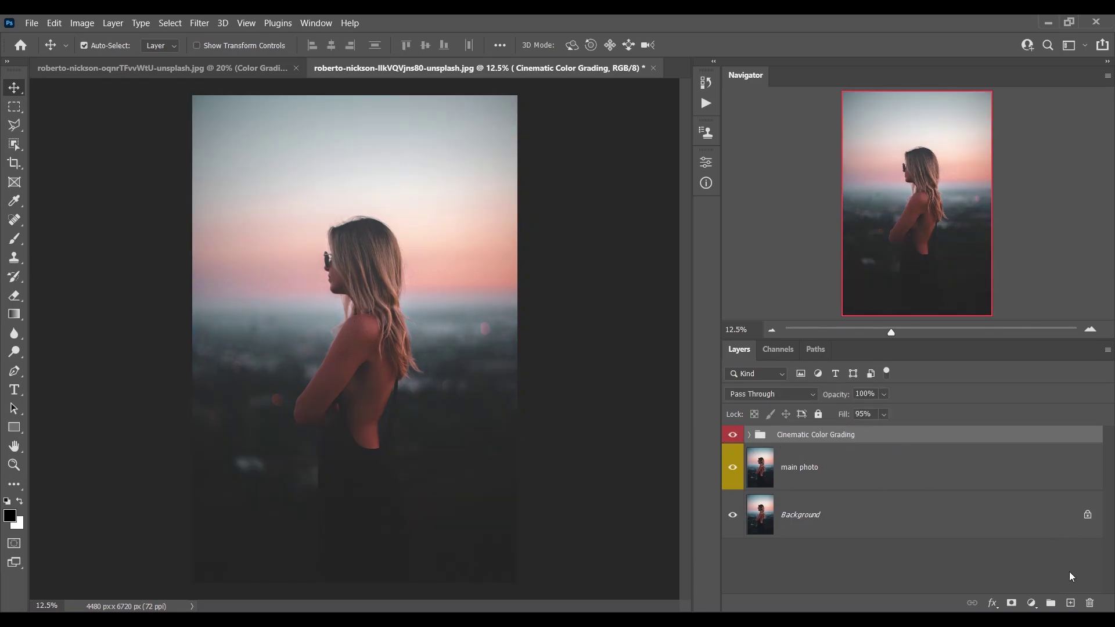
{"action": "left_click", "coordinate": [1090, 603]}
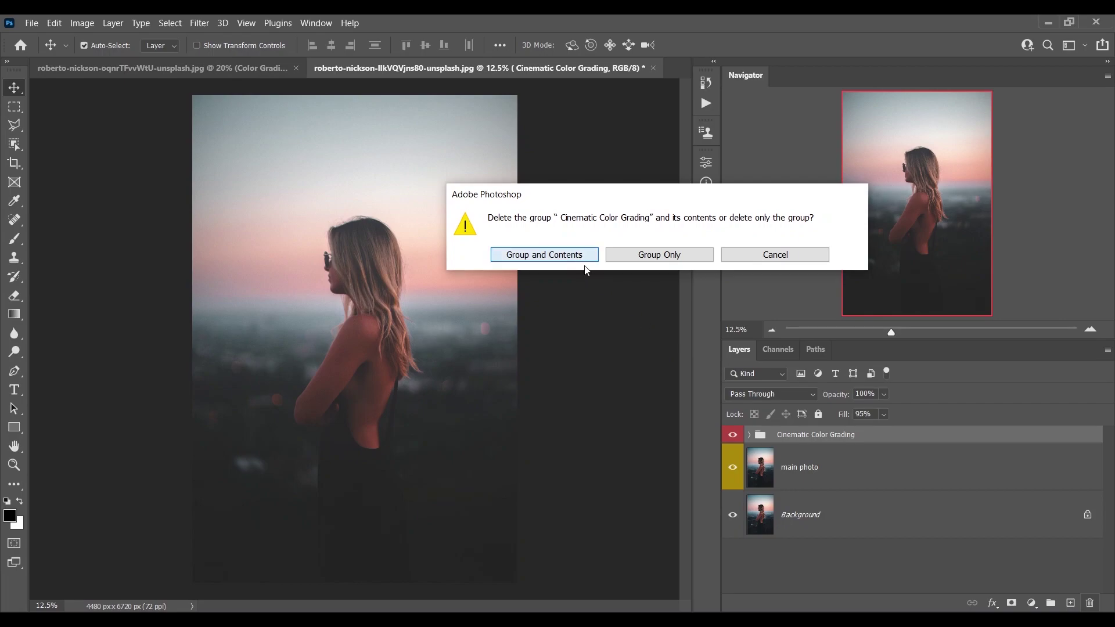
- Delete the group and its contents, then run Color Grading 03 on the portrait
{"action": "left_click", "coordinate": [583, 256]}
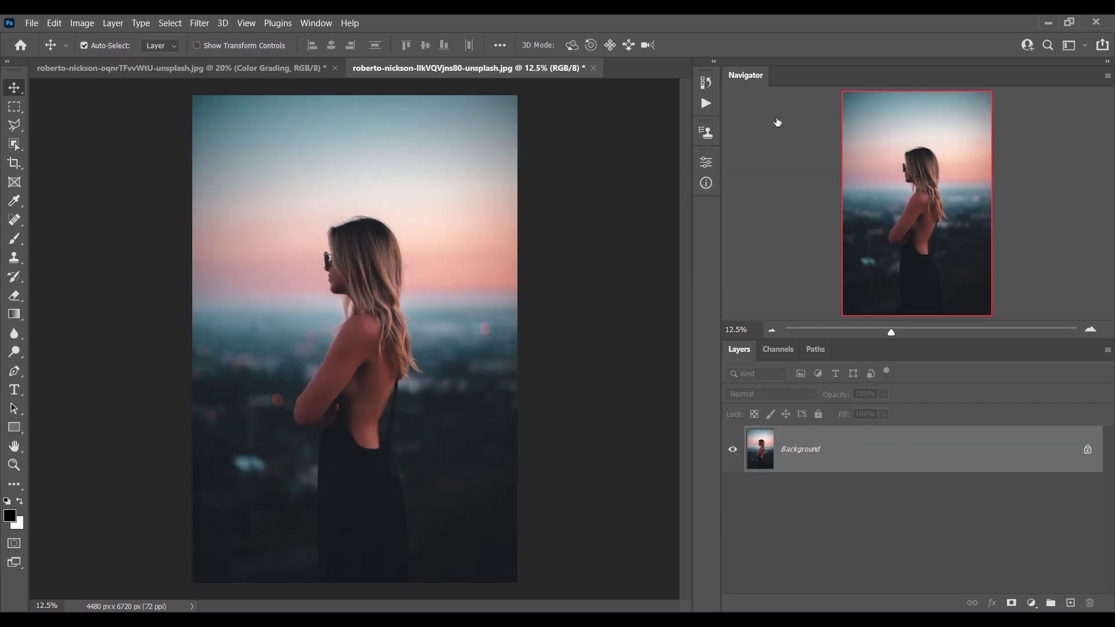
{"action": "left_click", "coordinate": [706, 103]}
{"action": "left_click", "coordinate": [596, 231]}
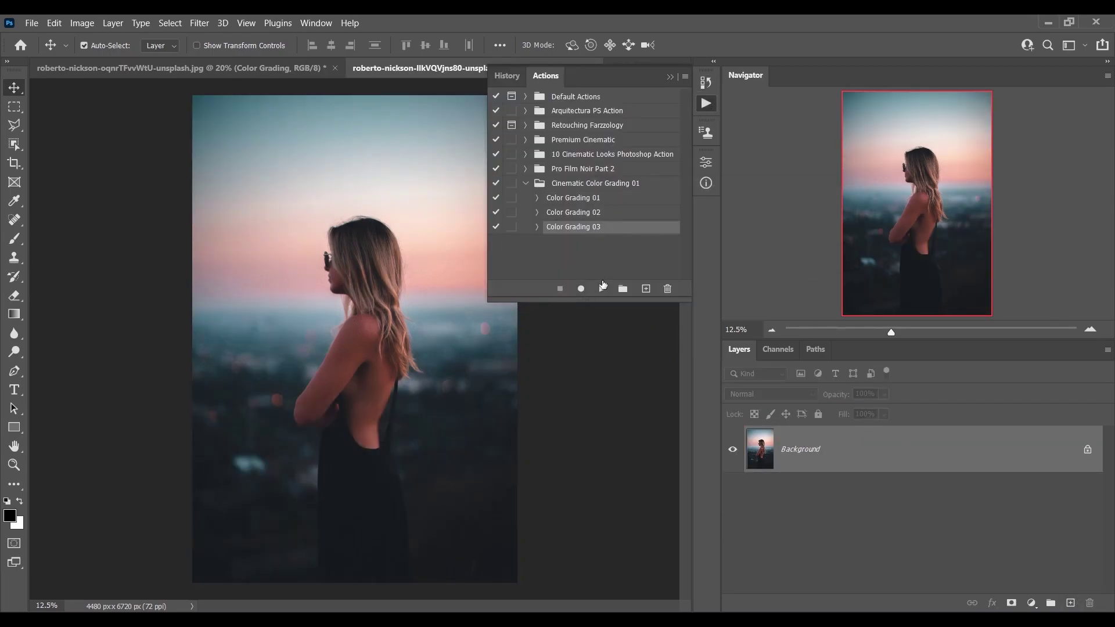
{"action": "left_click", "coordinate": [604, 289]}
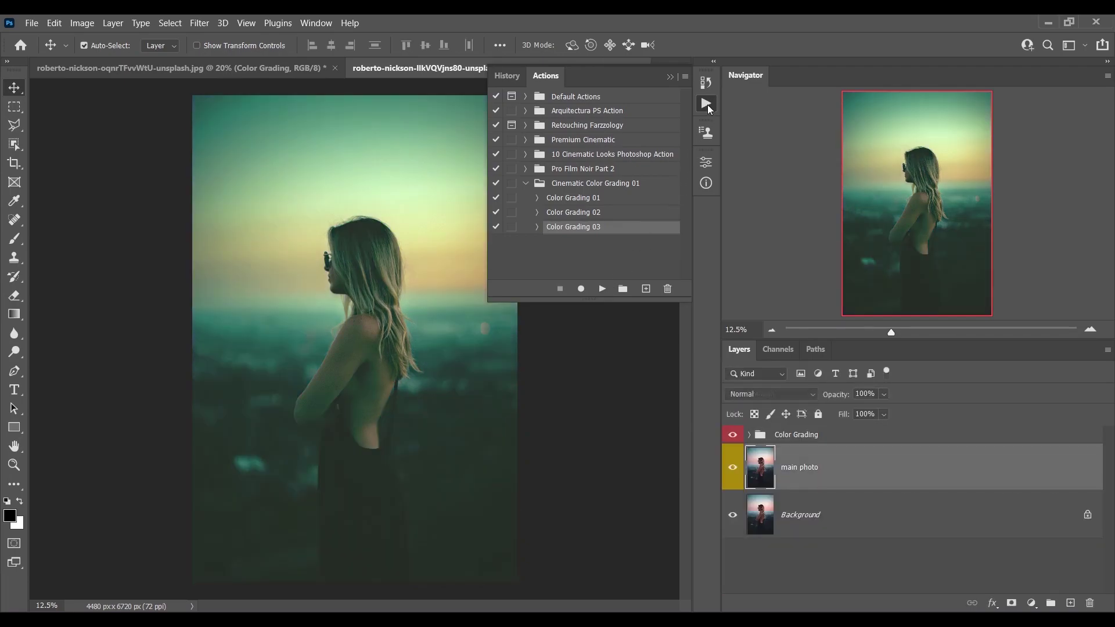
- Set the portrait's Color Grading group to 61% opacity
{"action": "left_click", "coordinate": [733, 437]}
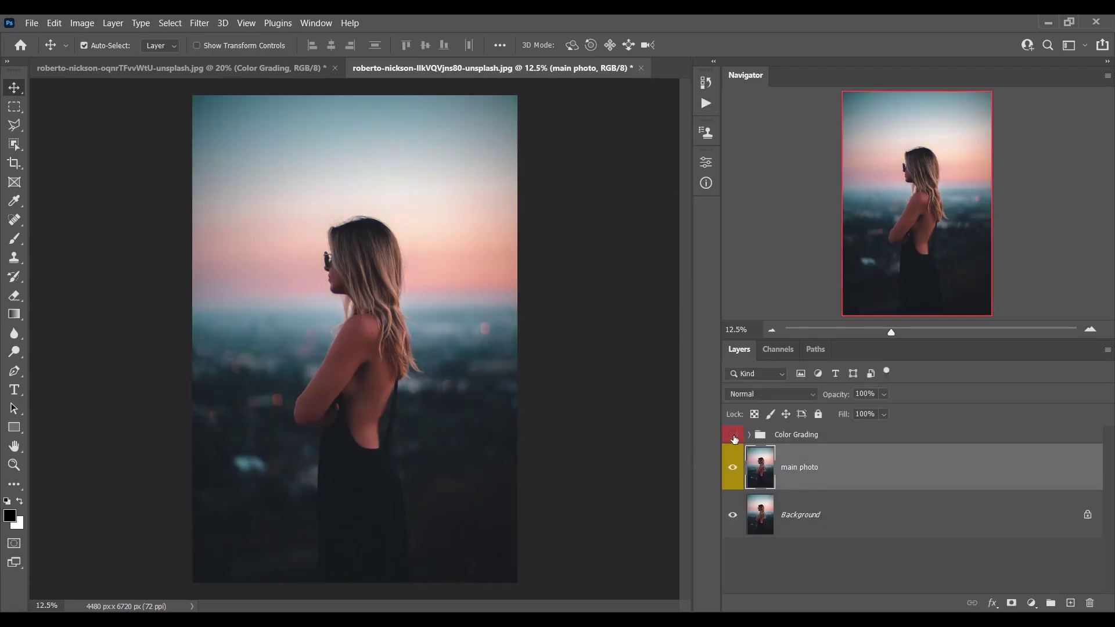
{"action": "left_click", "coordinate": [732, 436]}
{"action": "left_click", "coordinate": [854, 433]}
{"action": "left_click", "coordinate": [883, 394]}
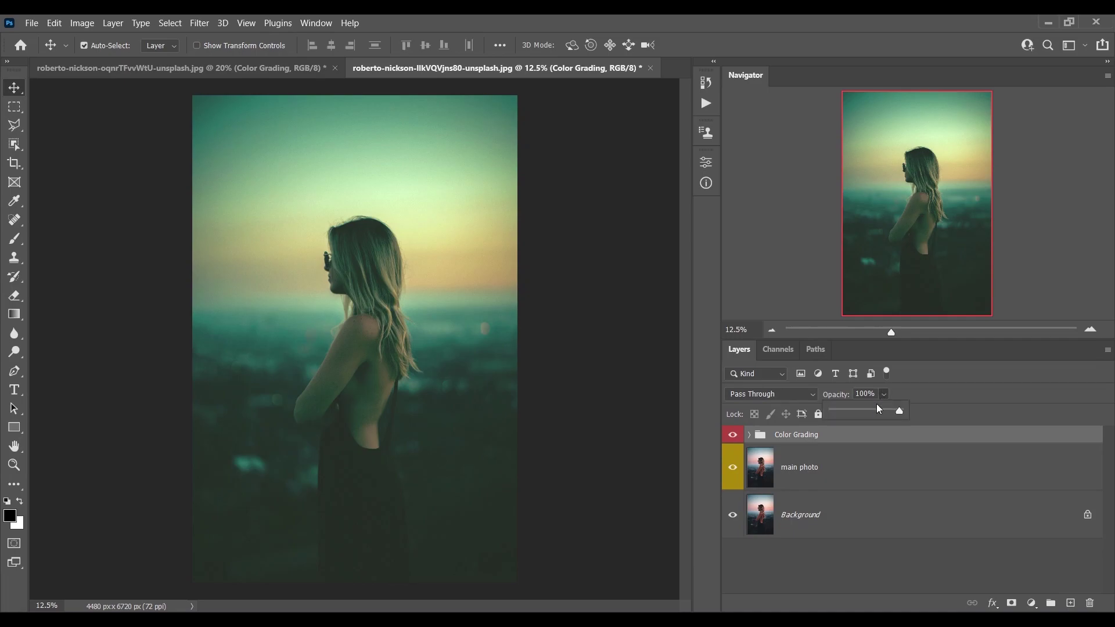
{"action": "left_click", "coordinate": [765, 443]}
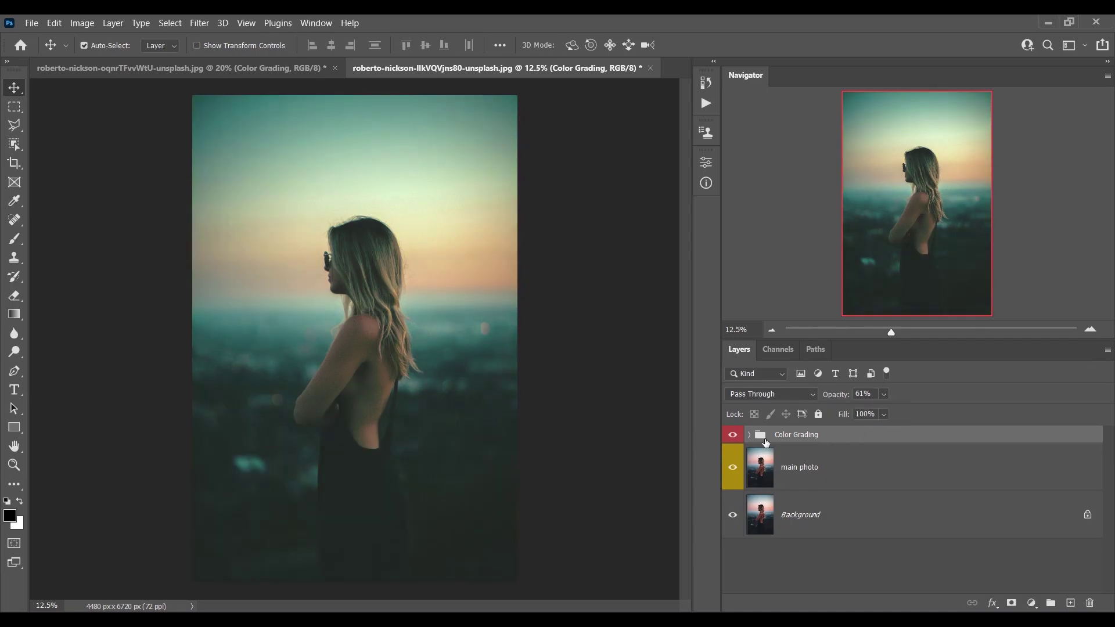
- Toggle the Color Grading group repeatedly to compare the 61% grade with the original portrait
{"action": "left_click", "coordinate": [729, 440]}
{"action": "left_click", "coordinate": [729, 437]}
{"action": "left_click", "coordinate": [729, 439]}
{"action": "left_click", "coordinate": [729, 440]}
{"action": "left_click", "coordinate": [730, 440]}
{"action": "left_click", "coordinate": [730, 440]}
{"action": "left_click", "coordinate": [729, 439]}
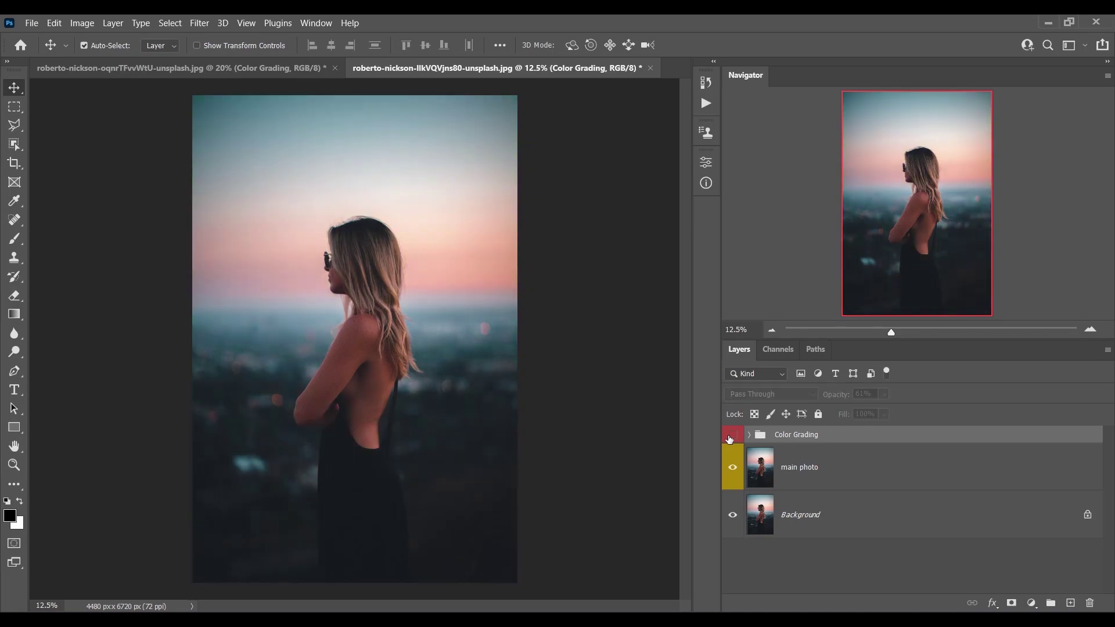
{"action": "left_click", "coordinate": [730, 438]}
{"action": "left_click", "coordinate": [730, 438]}
{"action": "left_click", "coordinate": [730, 438]}
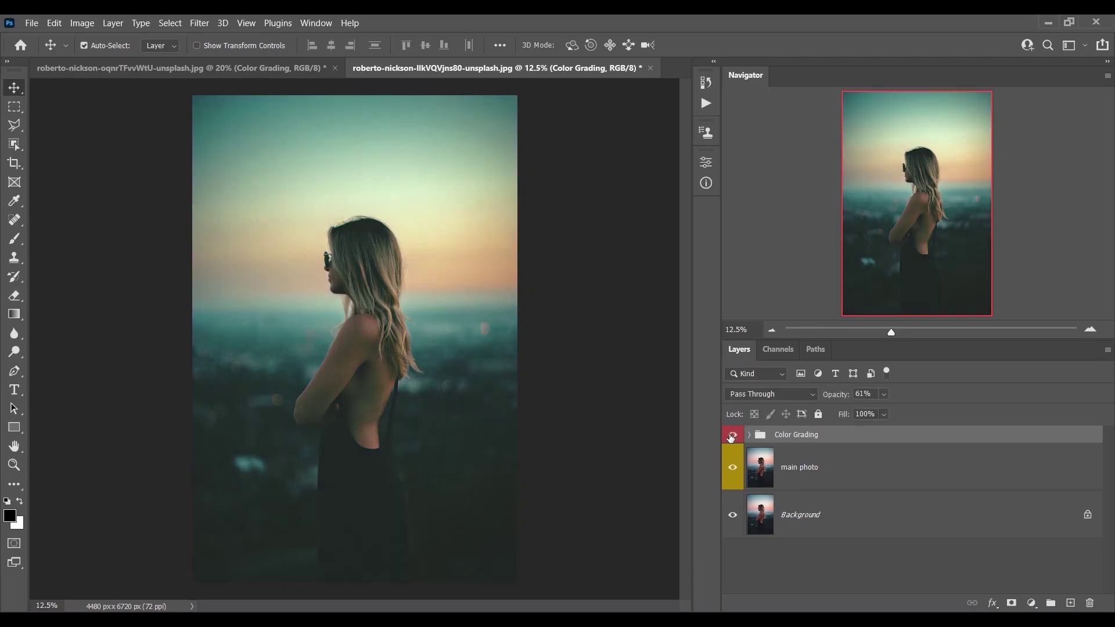
{"action": "left_click", "coordinate": [732, 435]}
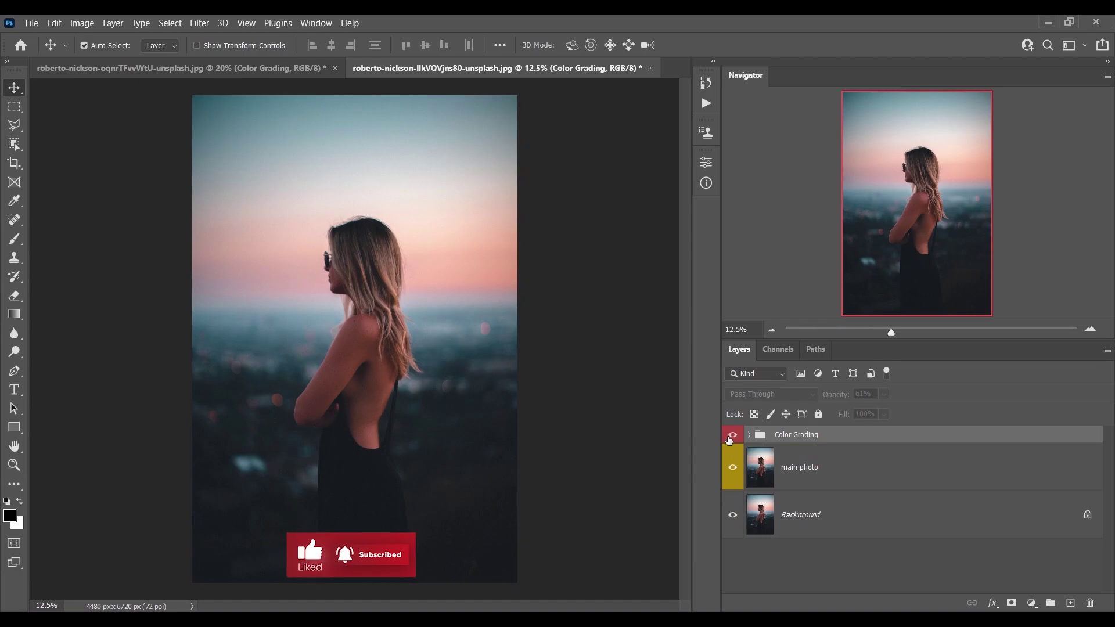
{"action": "left_click", "coordinate": [732, 435]}
{"action": "left_click", "coordinate": [733, 434]}
- On the beach photo, toggle the Color Grading group off and on, leaving it visible at 77%
{"action": "left_click", "coordinate": [257, 72]}
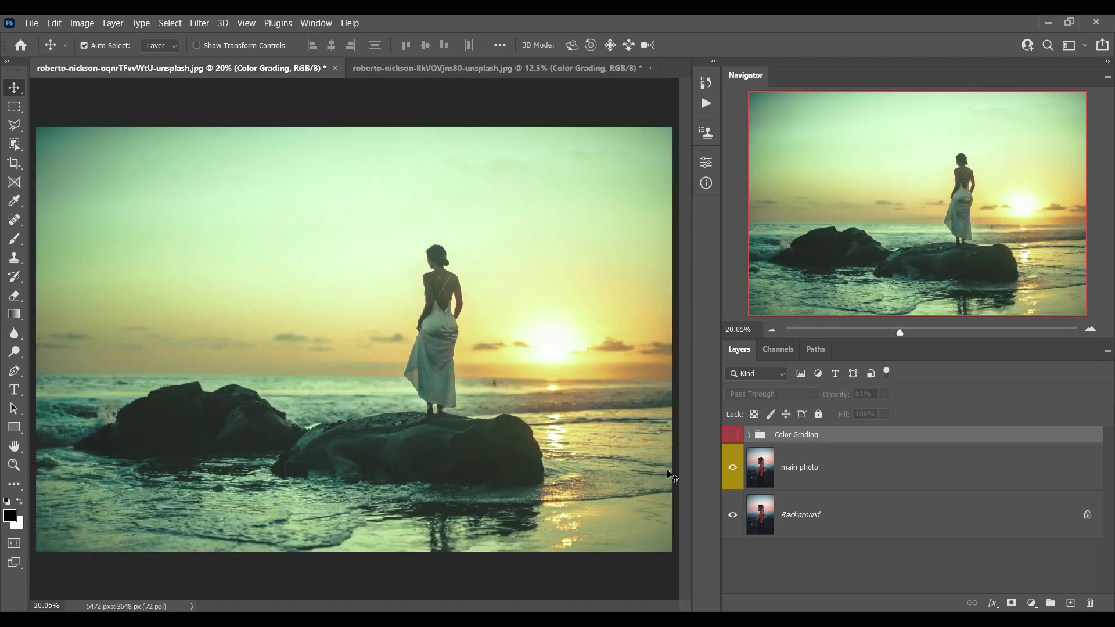
{"action": "left_click", "coordinate": [735, 435]}
{"action": "left_click", "coordinate": [735, 436]}
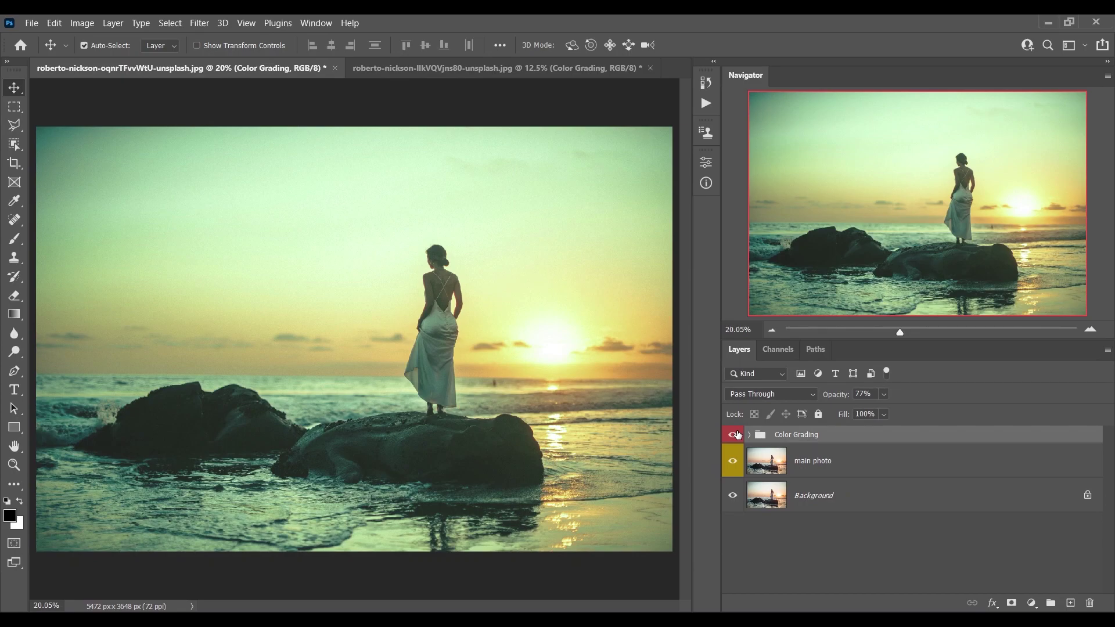